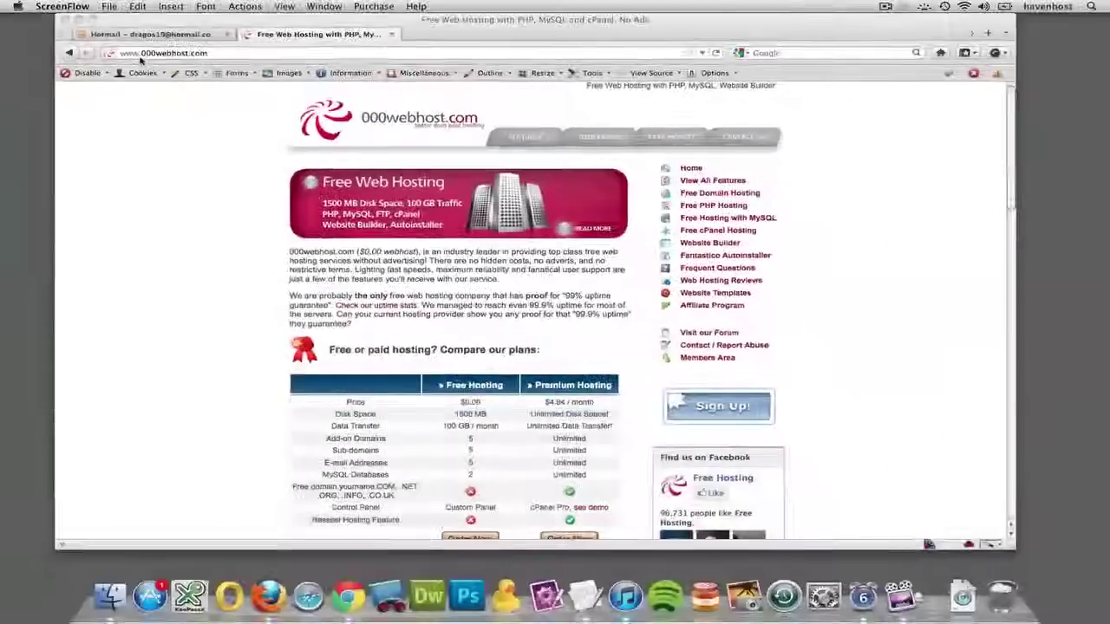
Scroll through the 000webhost homepage and its plan comparison.
scroll(473, 347, "down", 3)
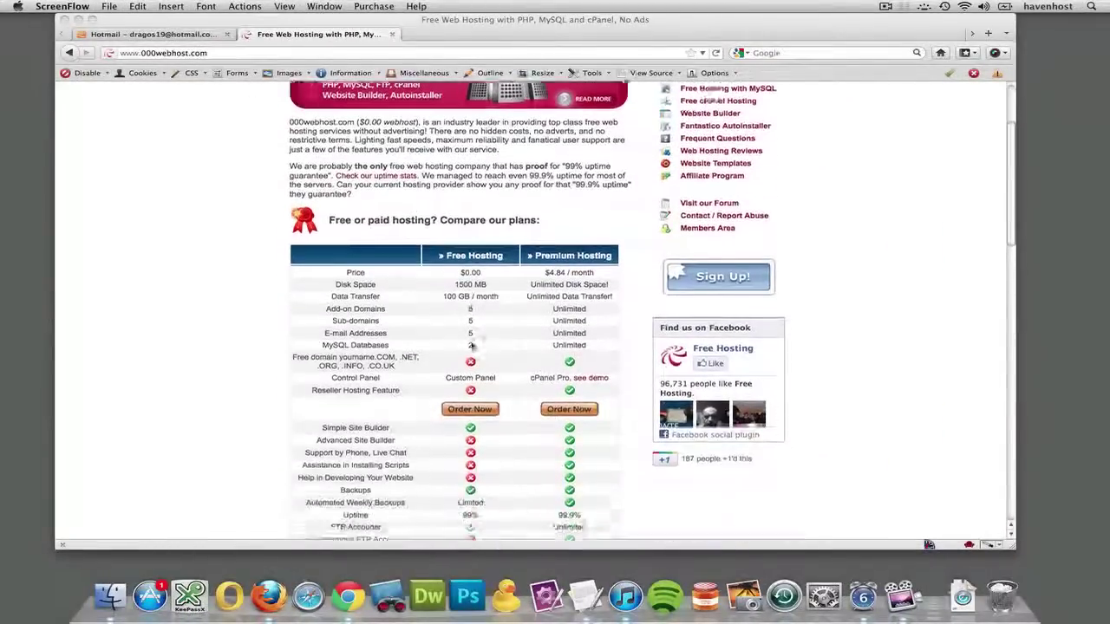
scroll(471, 346, "down", 3)
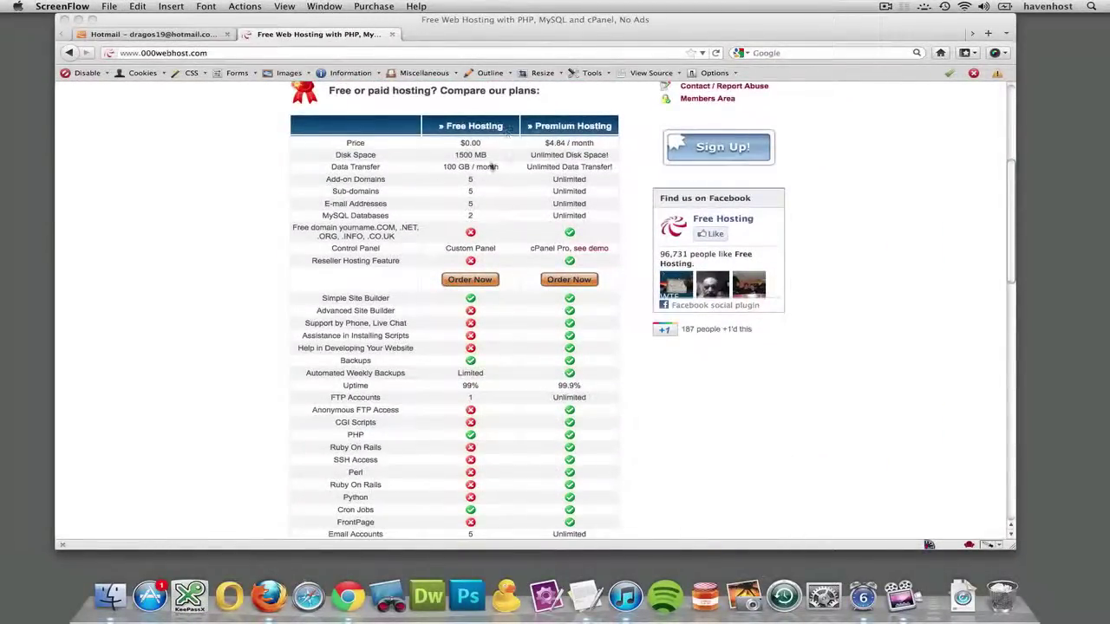
scroll(479, 171, "down", 6)
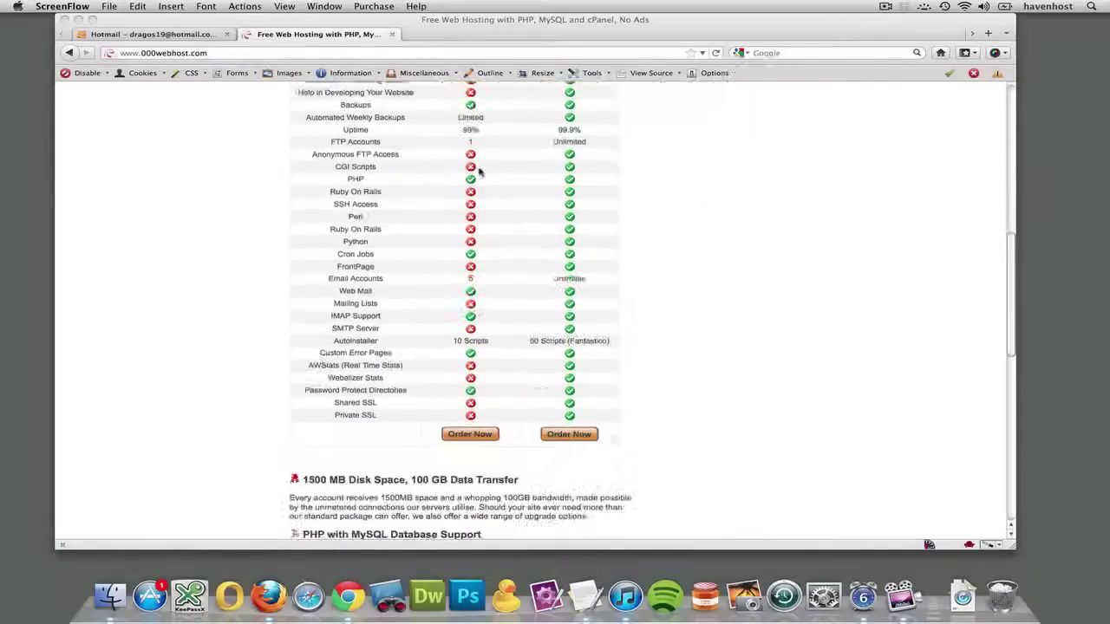
scroll(479, 217, "up", 8)
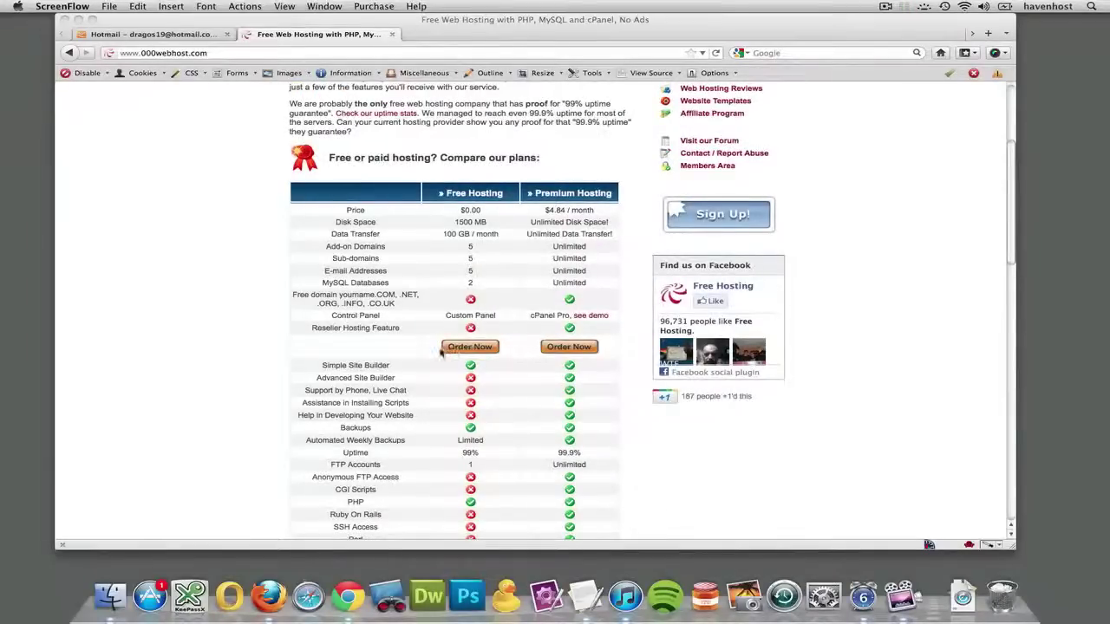
left_click(486, 347)
Return to the top of the homepage and open the Members Area login page from the right sidebar.
scroll(577, 198, "up", 2)
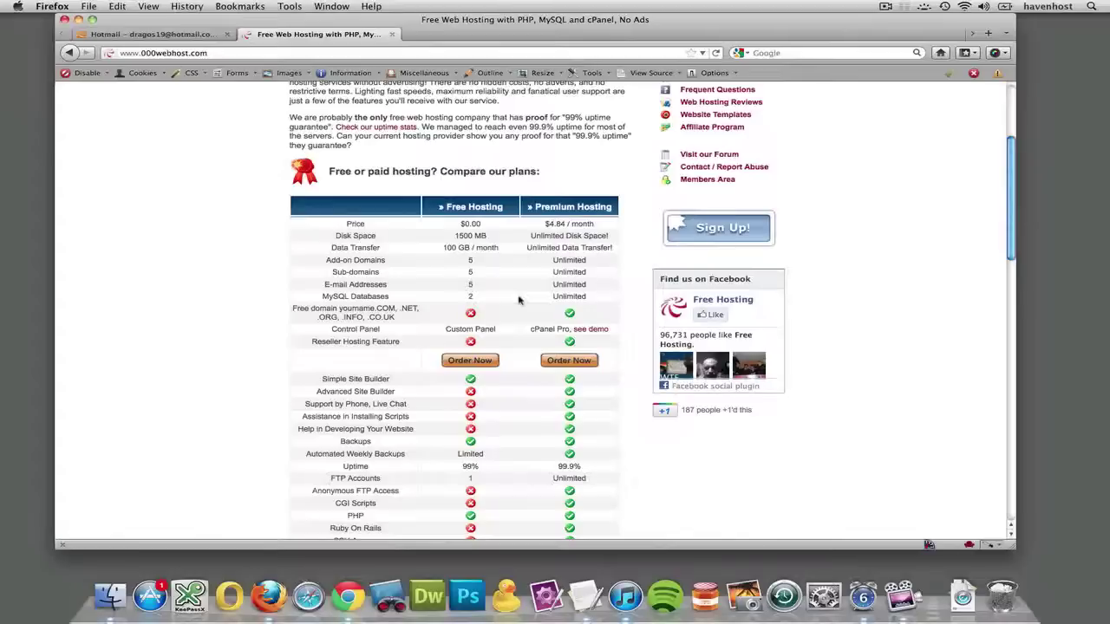
scroll(519, 300, "up", 4)
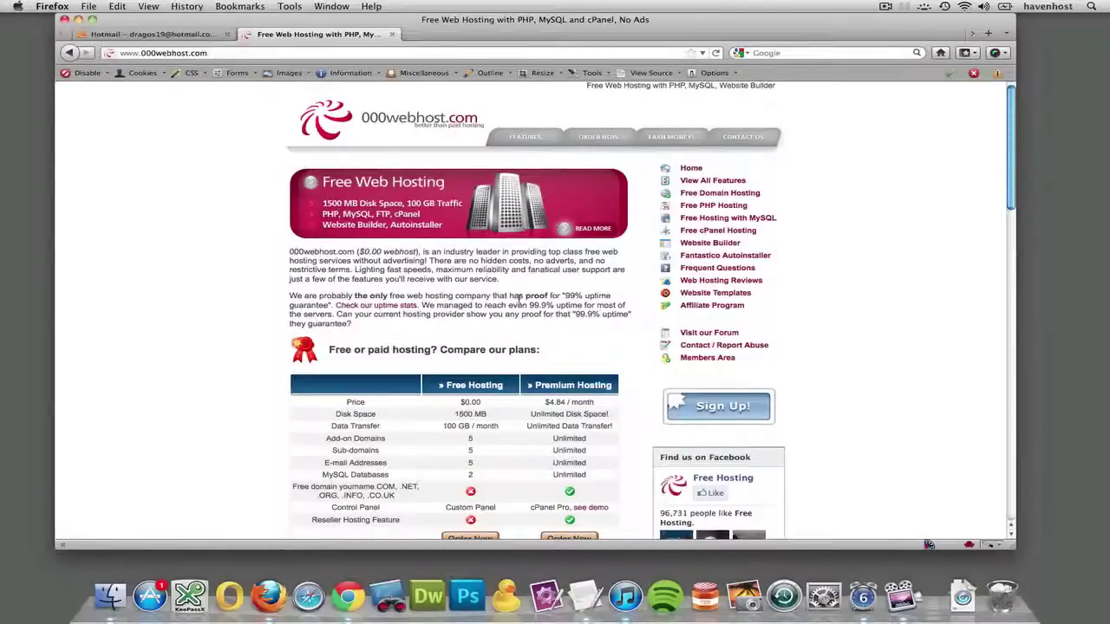
scroll(518, 299, "down", 10)
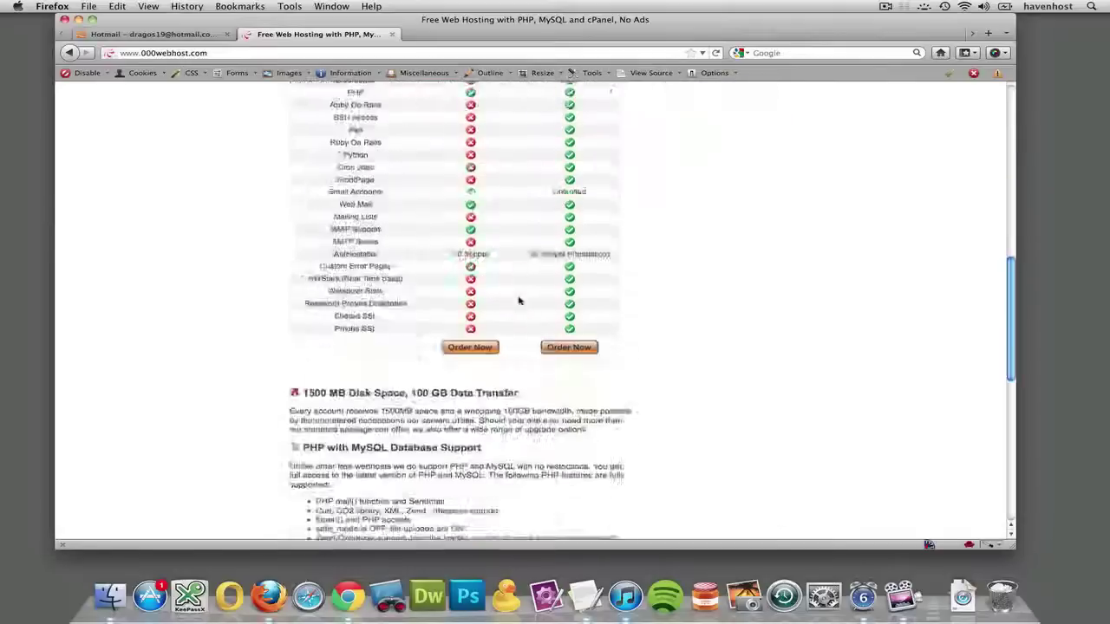
scroll(519, 299, "up", 2)
scroll(518, 300, "up", 5)
scroll(519, 299, "down", 10)
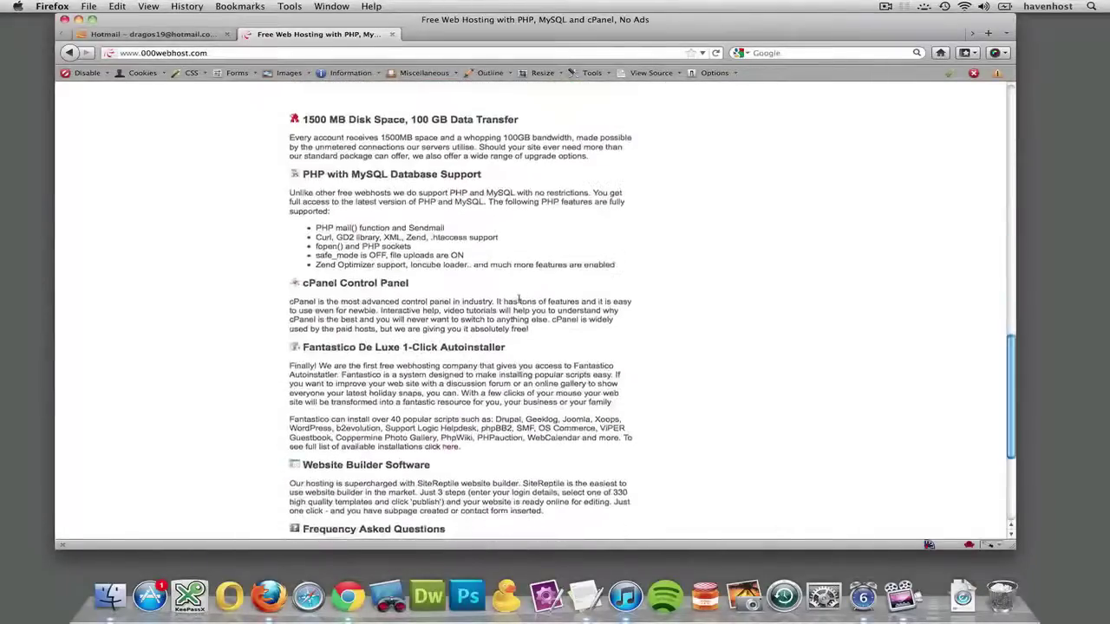
scroll(519, 312, "up", 1)
scroll(519, 304, "up", 15)
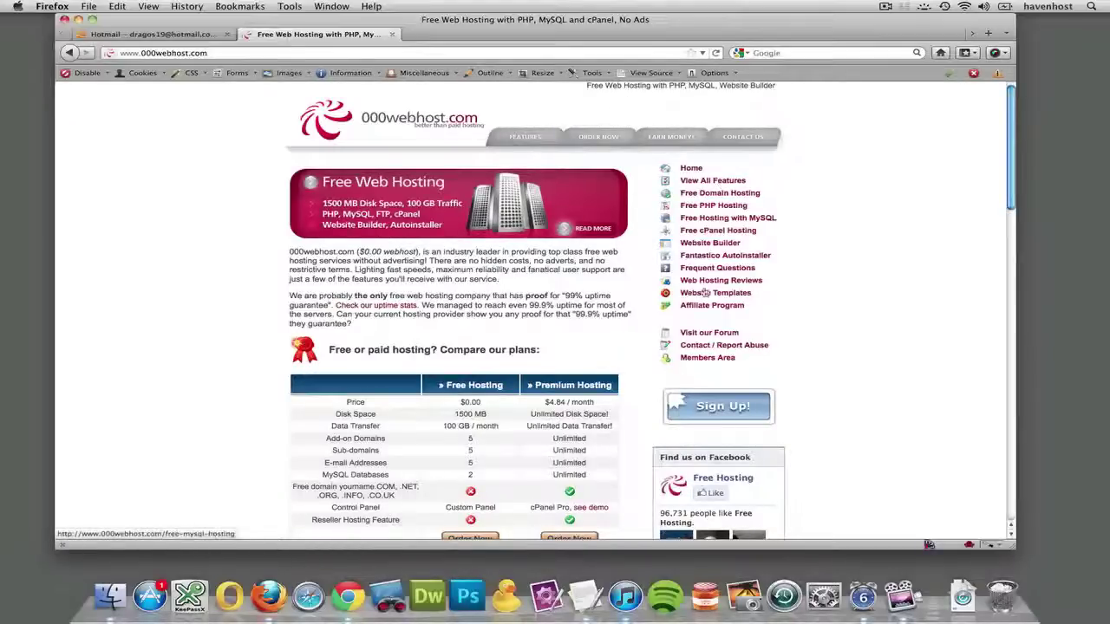
left_click(705, 361)
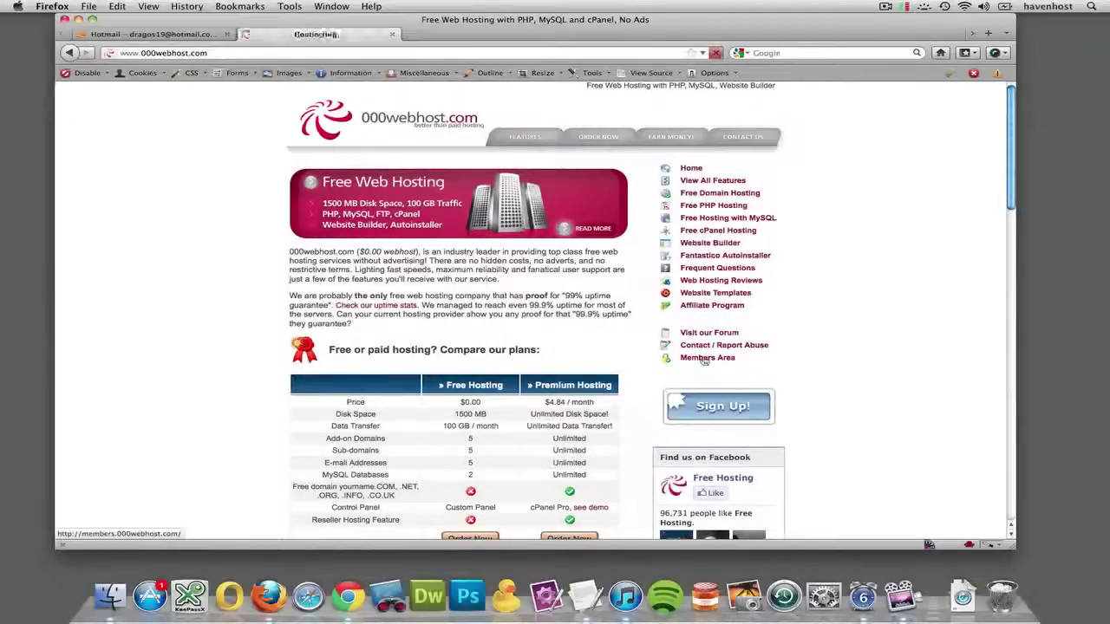
Sign in to the members area with the account e-mail, its password and the captcha characters.
left_click(360, 208)
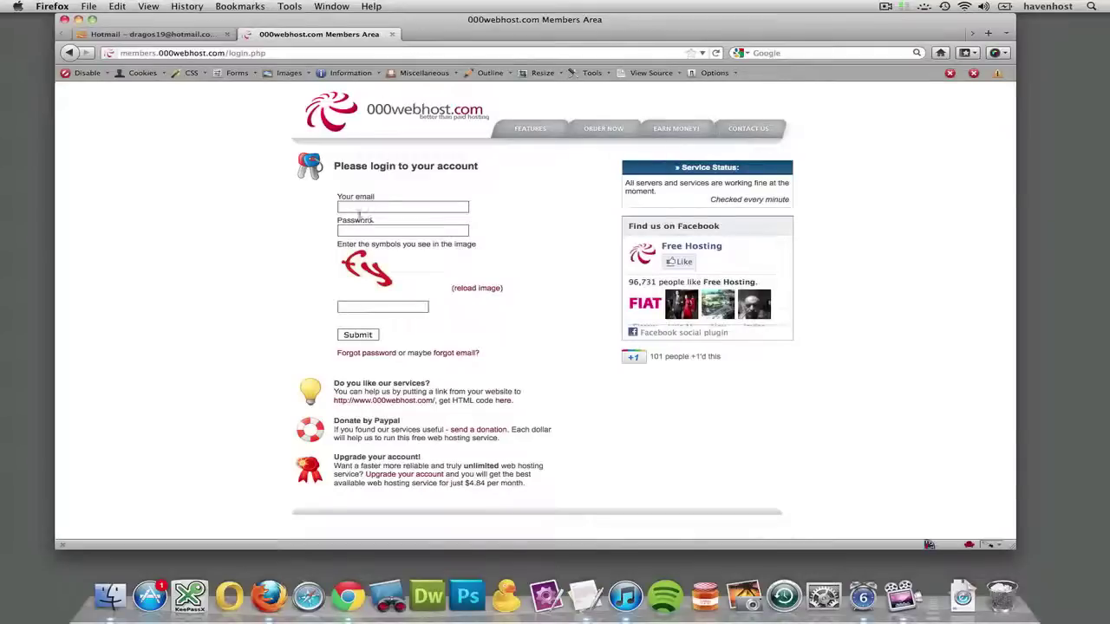
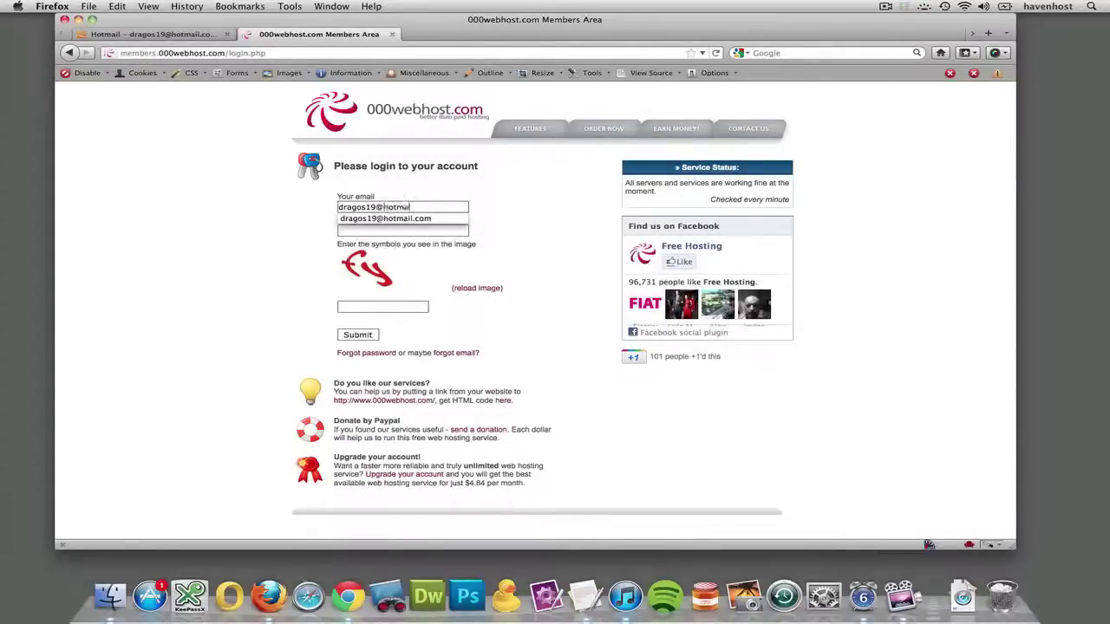
key("Tab")
type("••••")
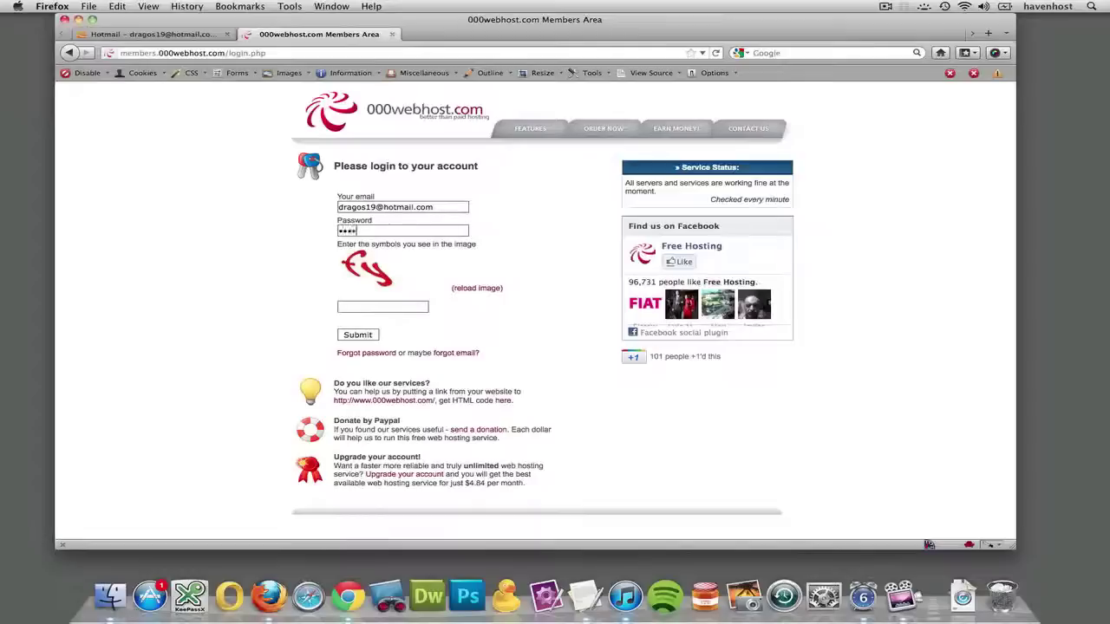
type("••••••••")
key("Tab")
type("fy")
left_click(358, 334)
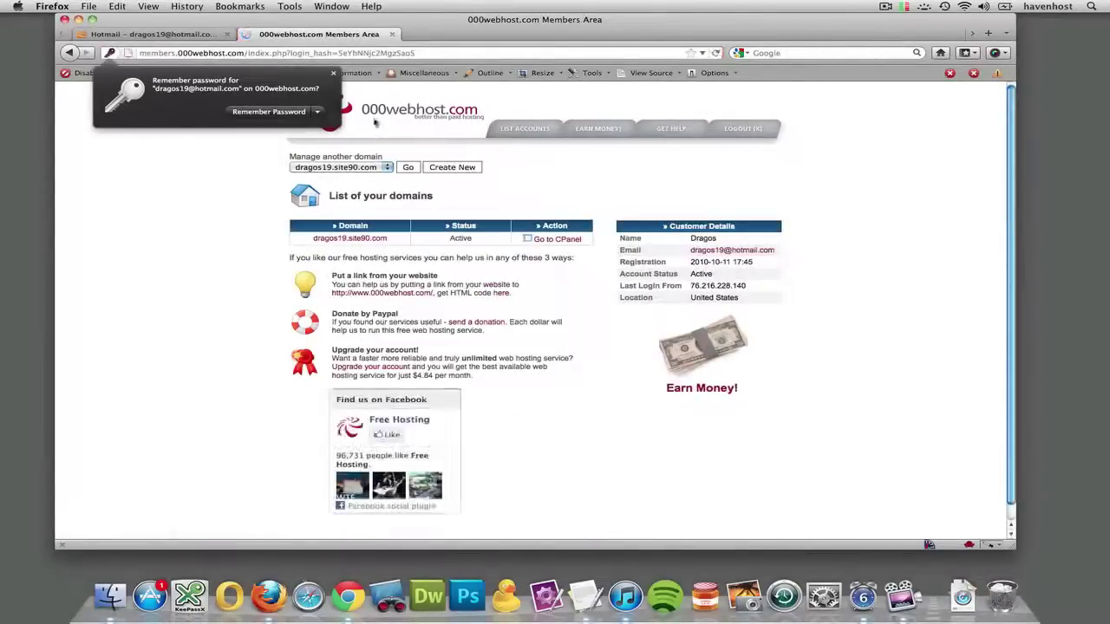
Dismiss Firefox's Remember Password prompt, leaving the single active domain listed.
left_click(266, 197)
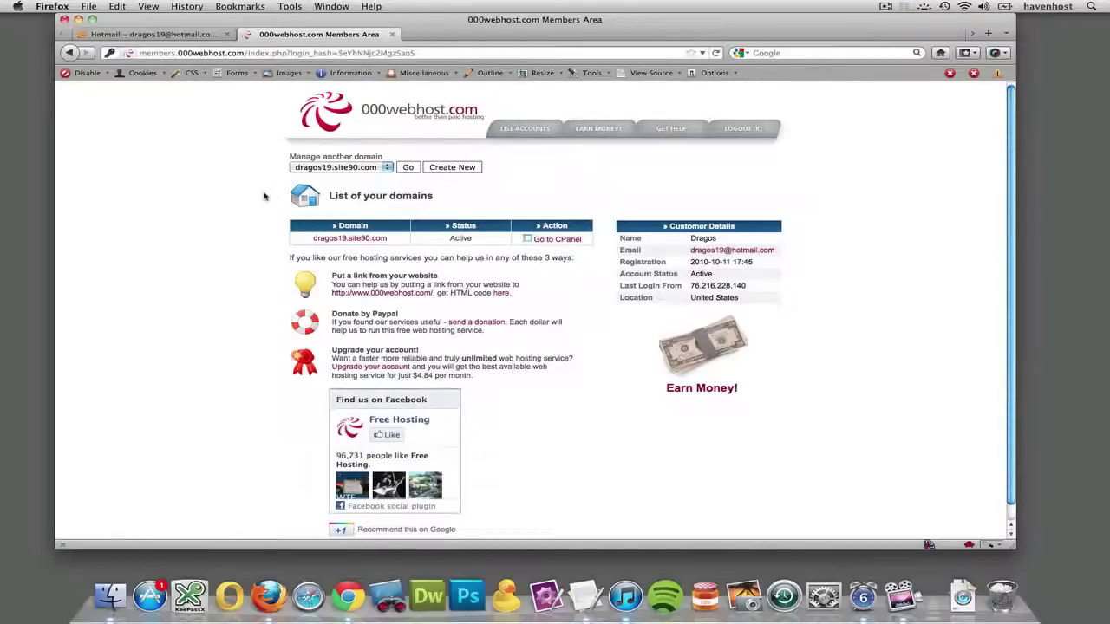
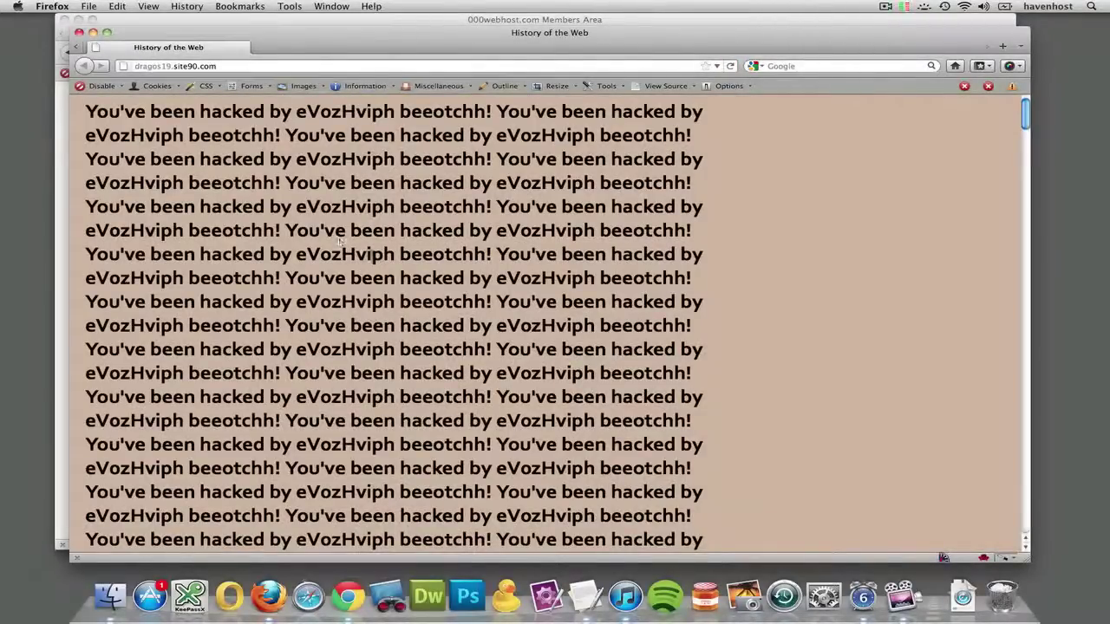
Close the History of the Web page window to return to the Members Area domain list.
scroll(347, 247, "down", 10)
scroll(374, 258, "down", 10)
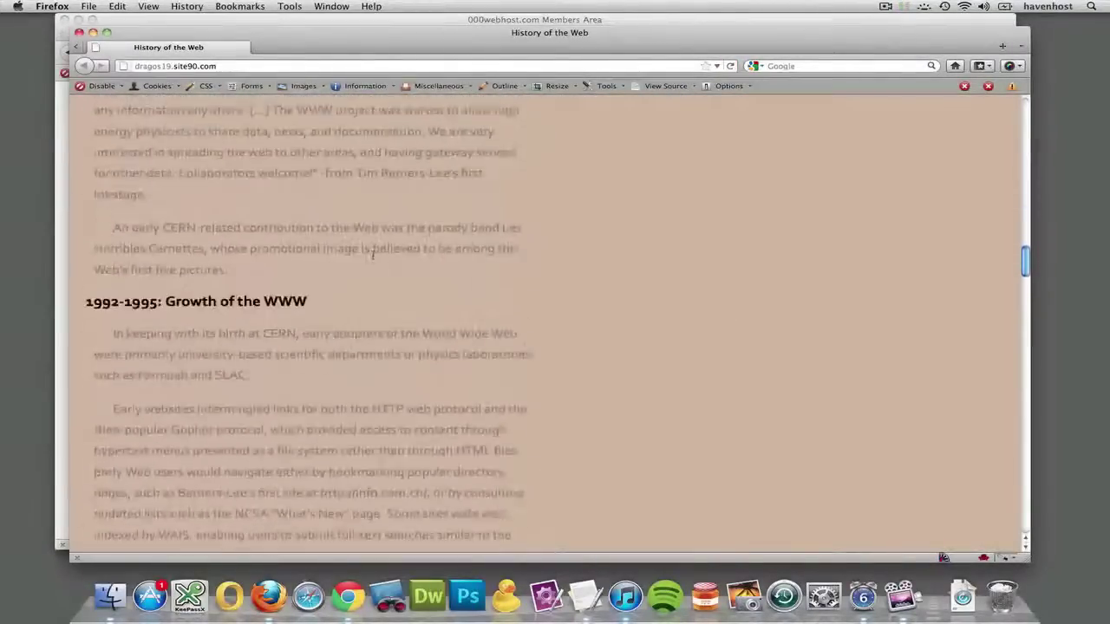
scroll(374, 271, "down", 15)
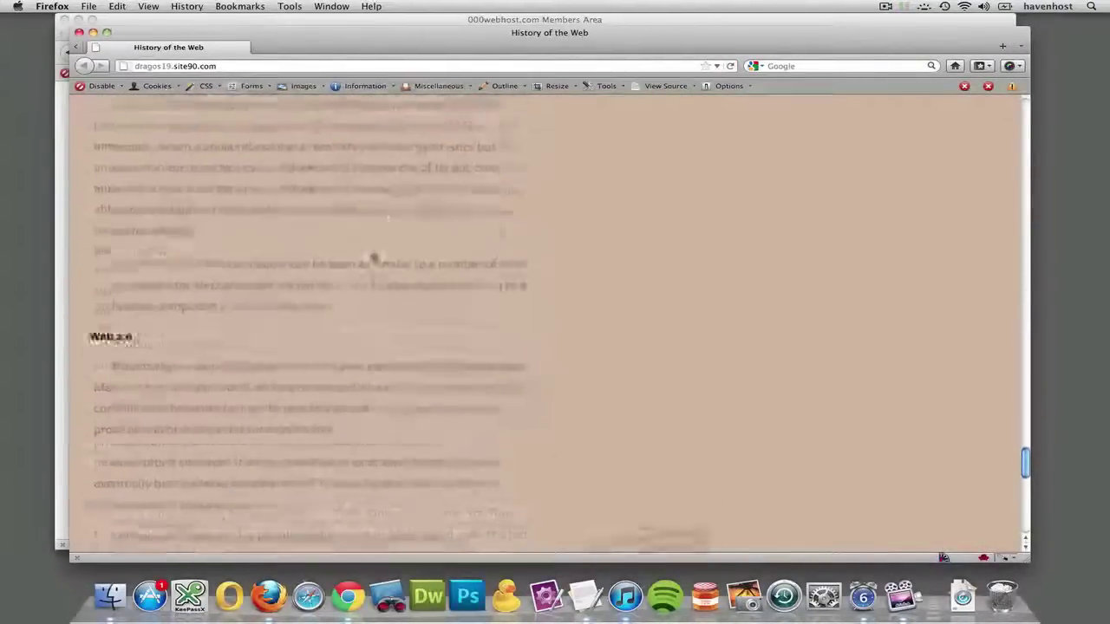
scroll(374, 257, "up", 15)
scroll(374, 258, "up", 10)
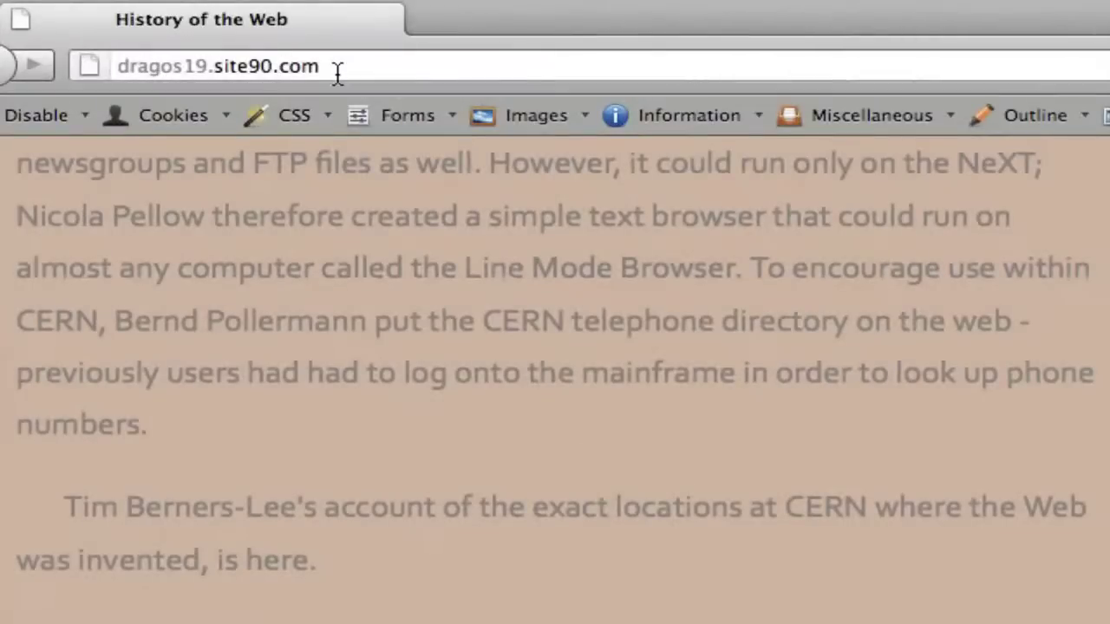
left_click_drag(337, 72, 213, 74)
double_click(149, 68)
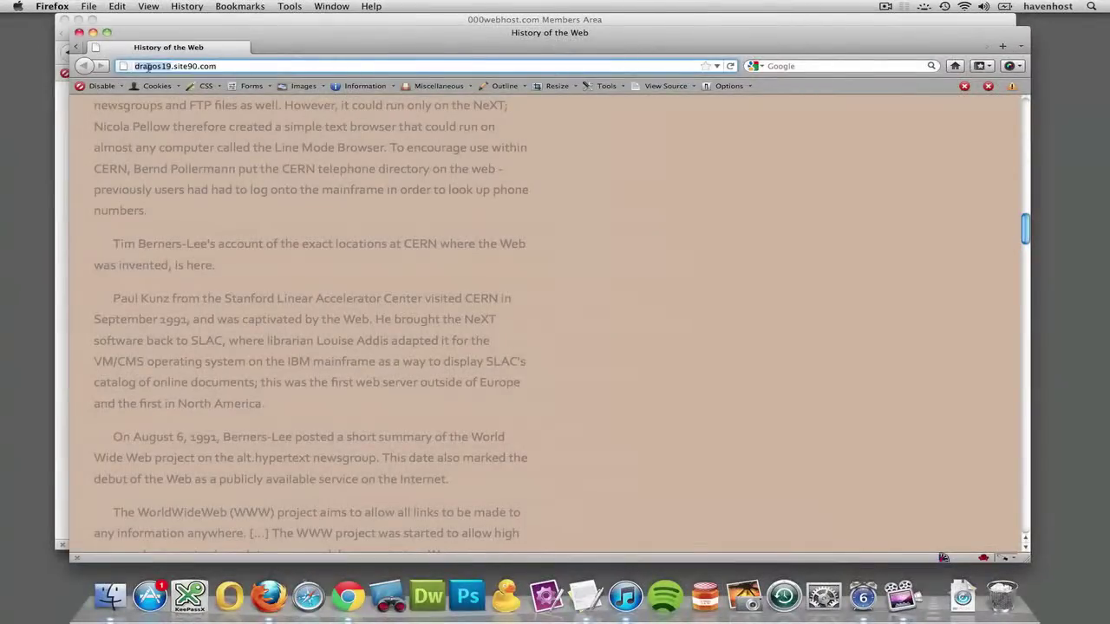
key("super+w")
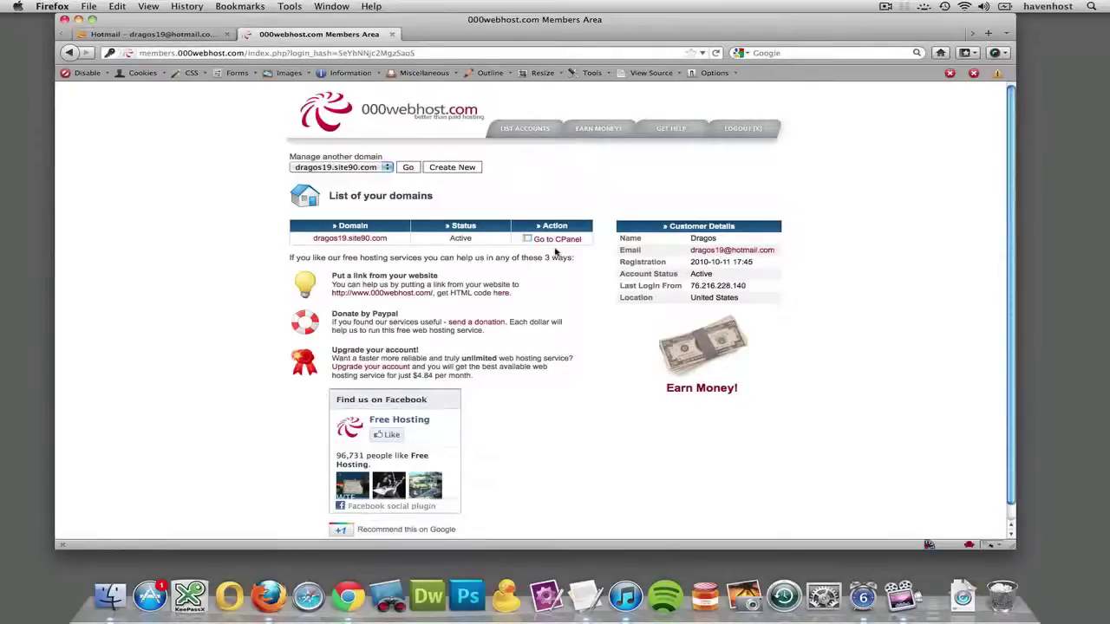
Open Go to CPanel for the site's domain and scroll down to the Files tools.
left_click(557, 243)
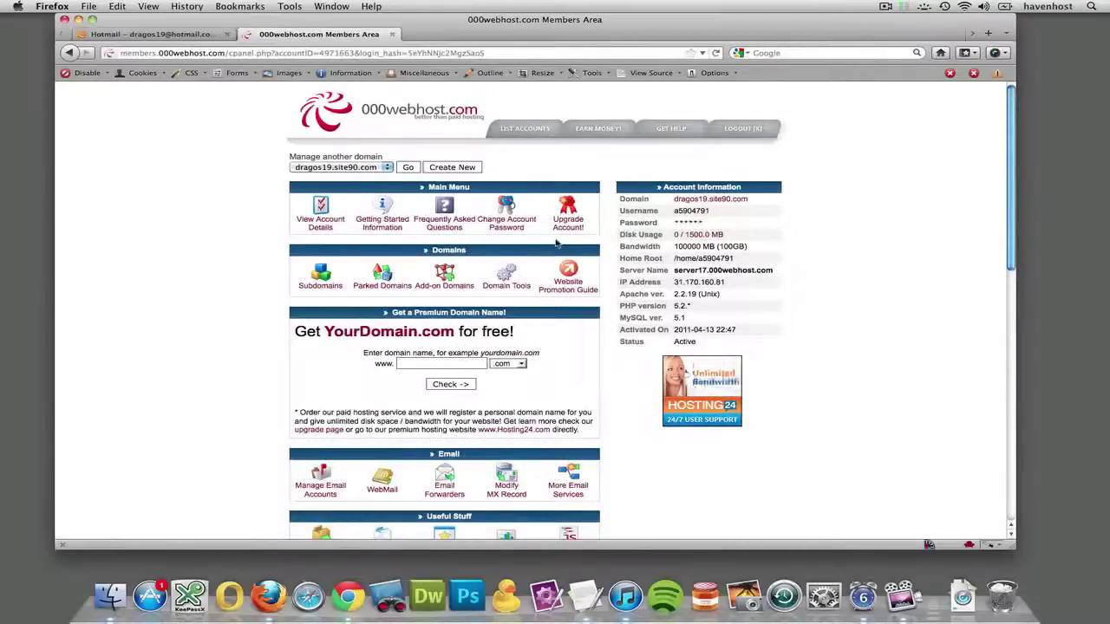
left_click(68, 53)
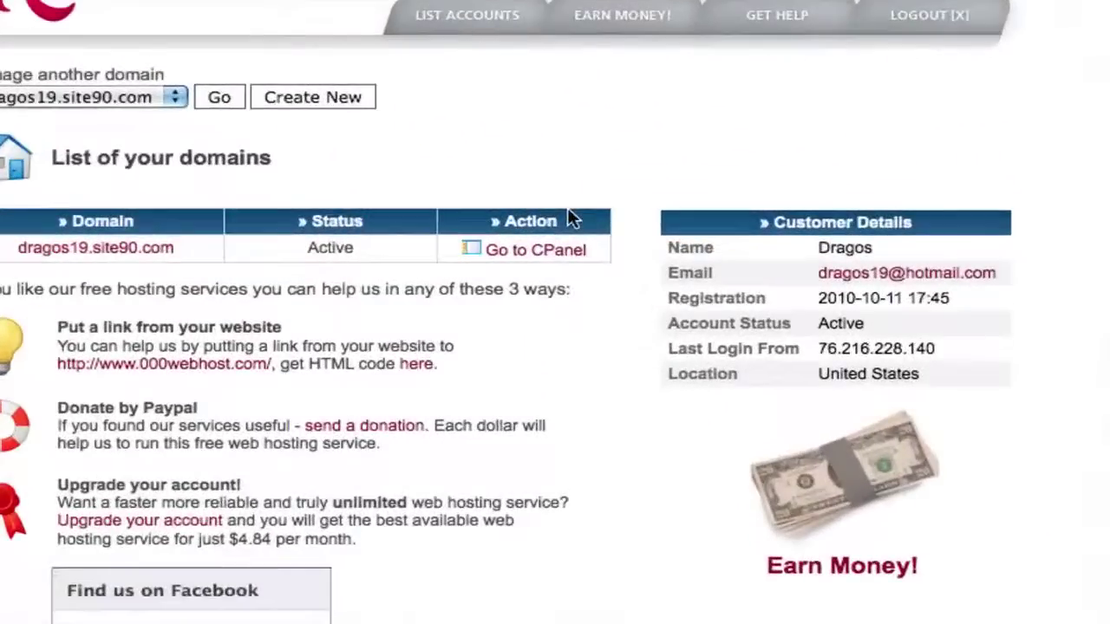
left_click(552, 252)
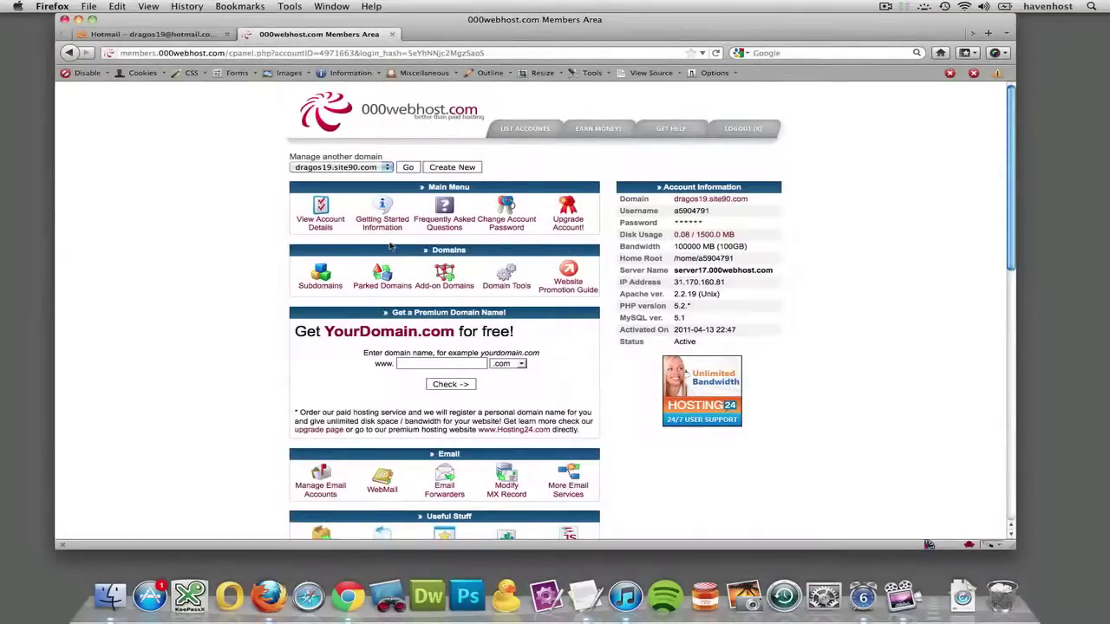
scroll(391, 248, "down", 5)
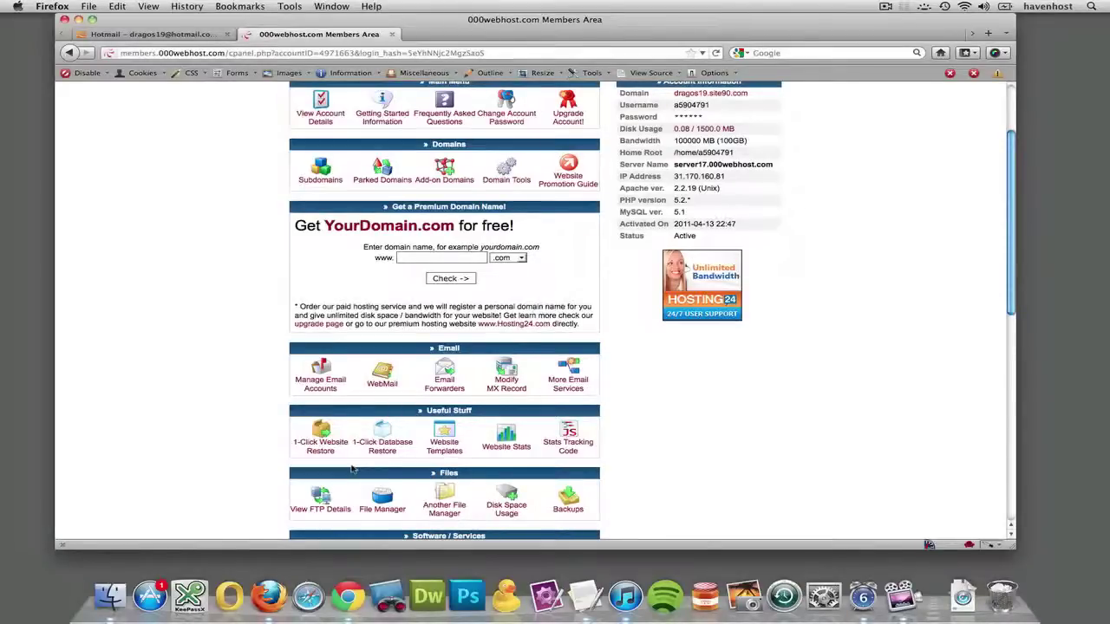
scroll(351, 469, "down", 5)
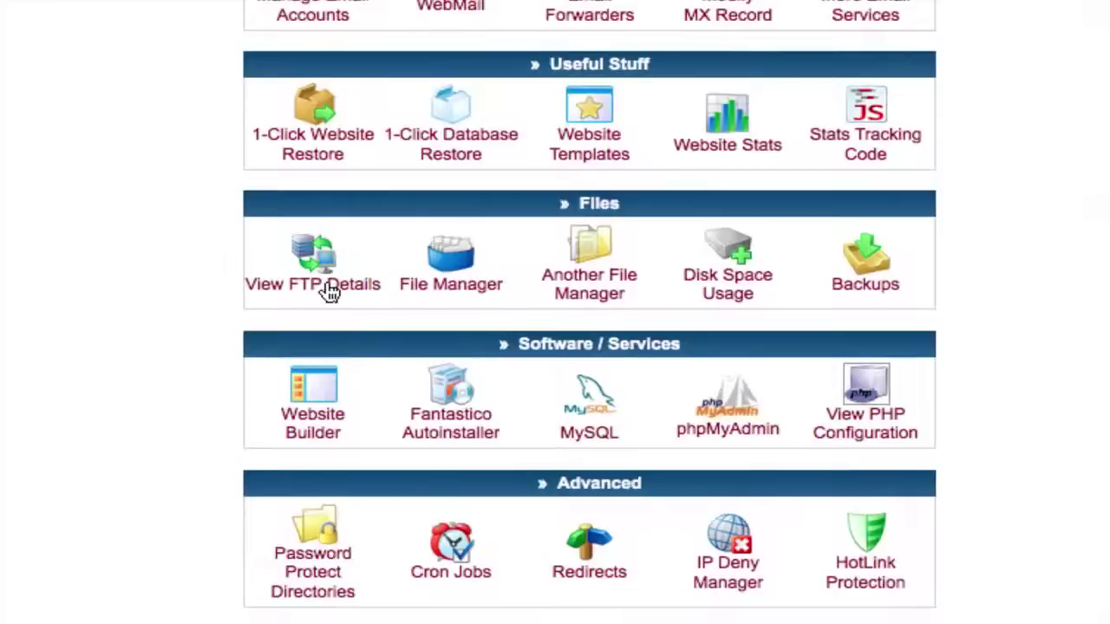
Open View FTP Details to see the host name, FTP user name and public_html upload folder.
left_click(329, 292)
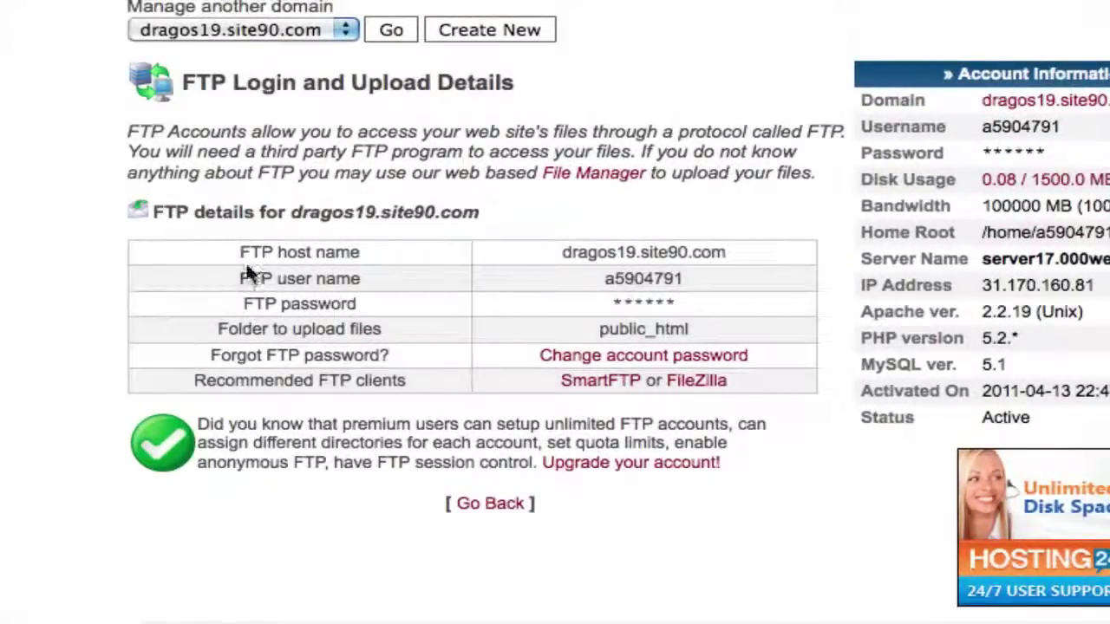
left_click_drag(237, 274, 683, 276)
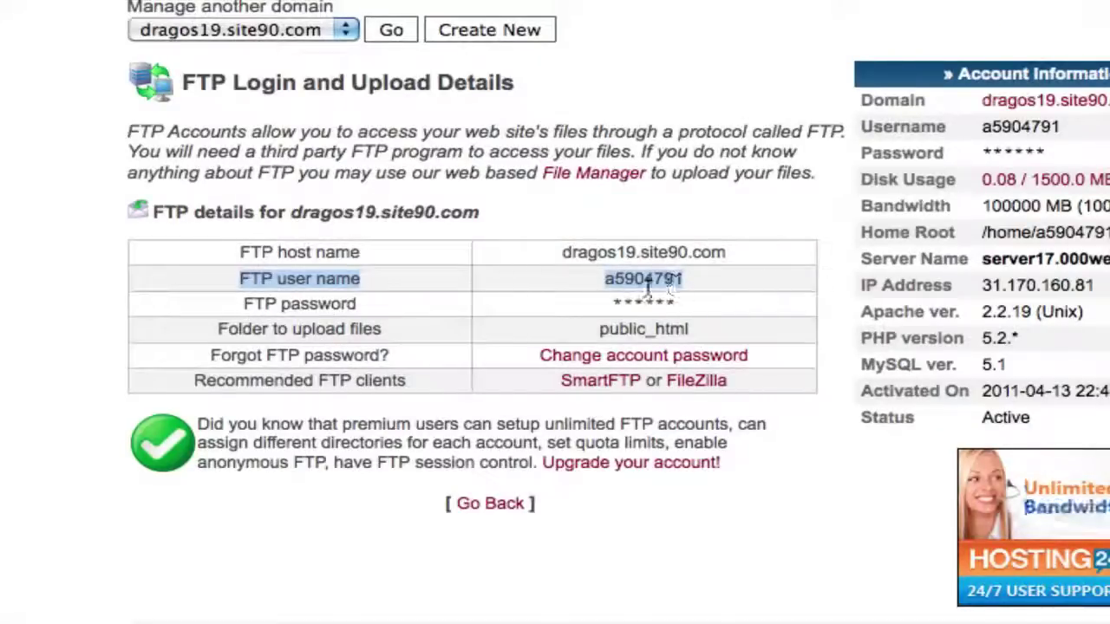
left_click(550, 289)
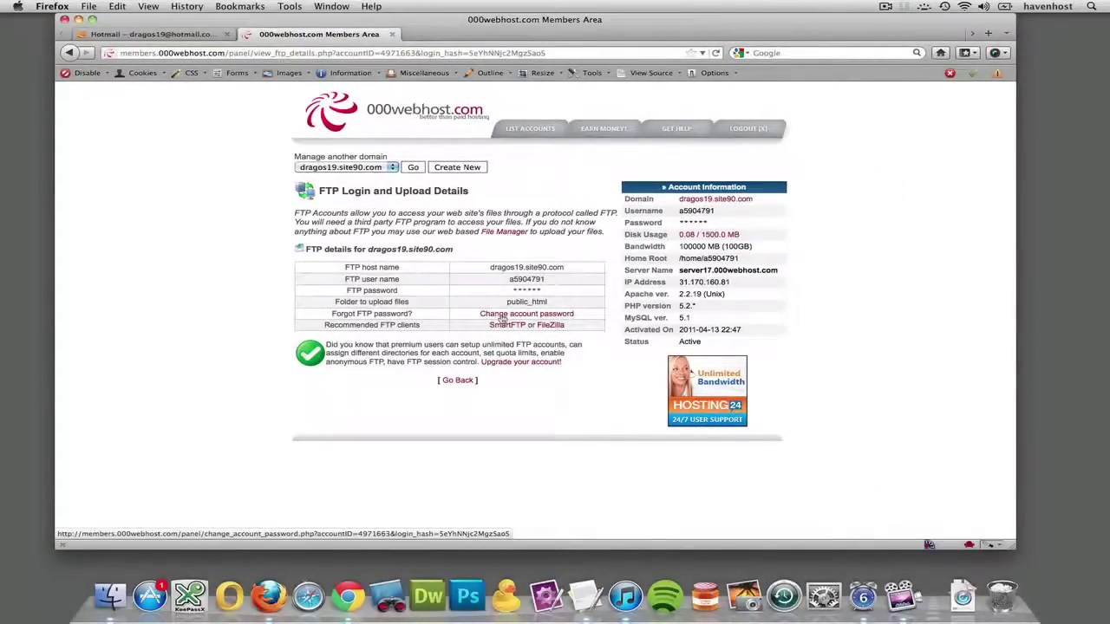
Change the account password by entering the new one twice, then go back to the control panel.
left_click(501, 316)
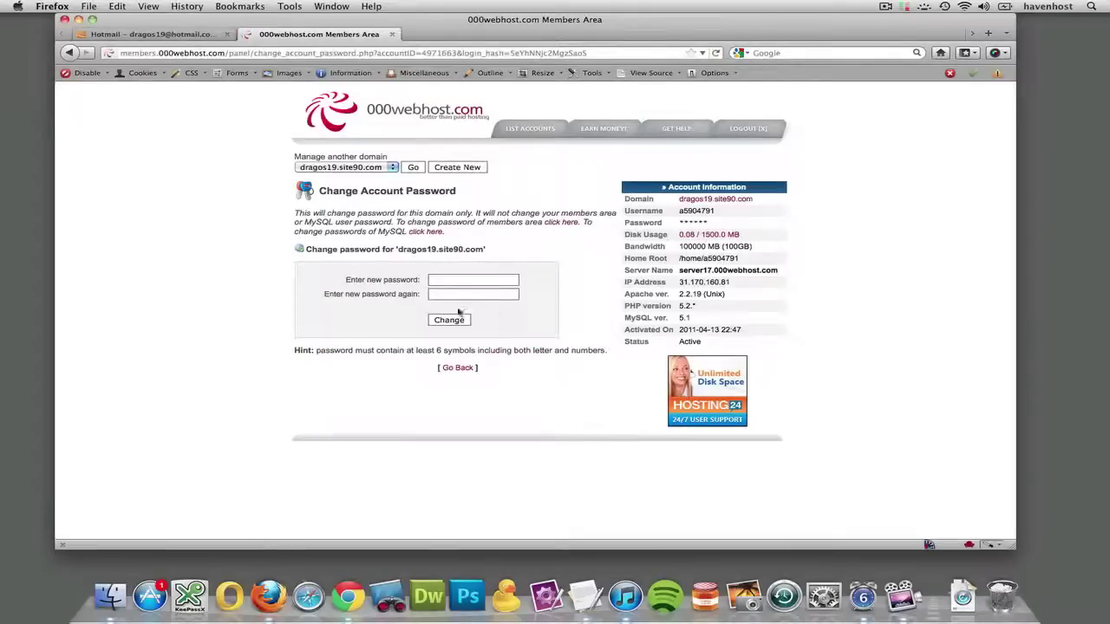
type("••••")
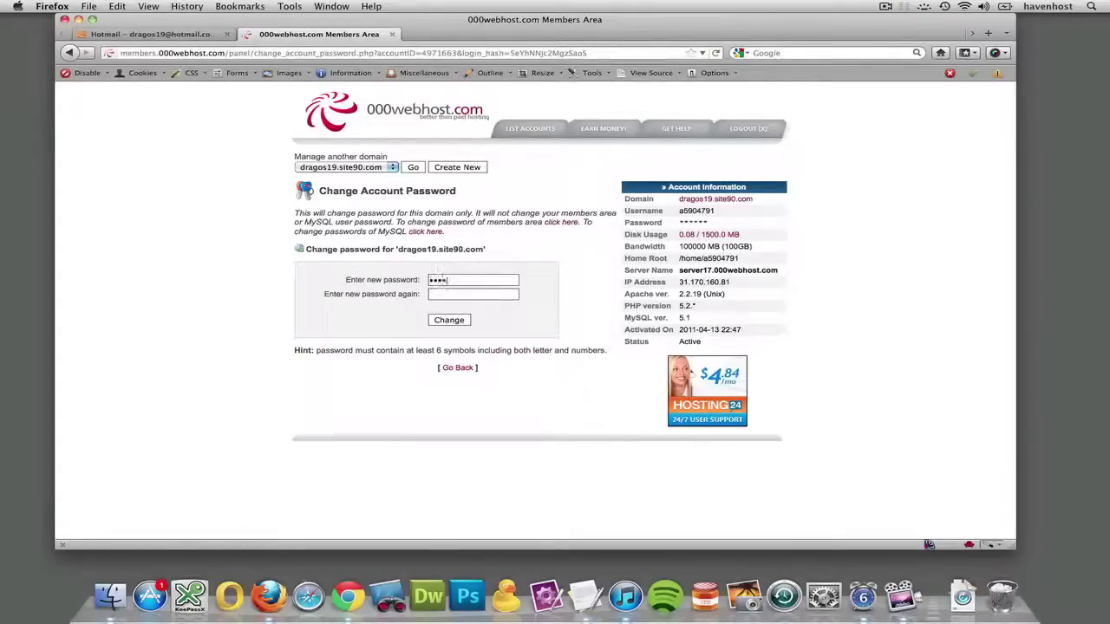
type("•••••")
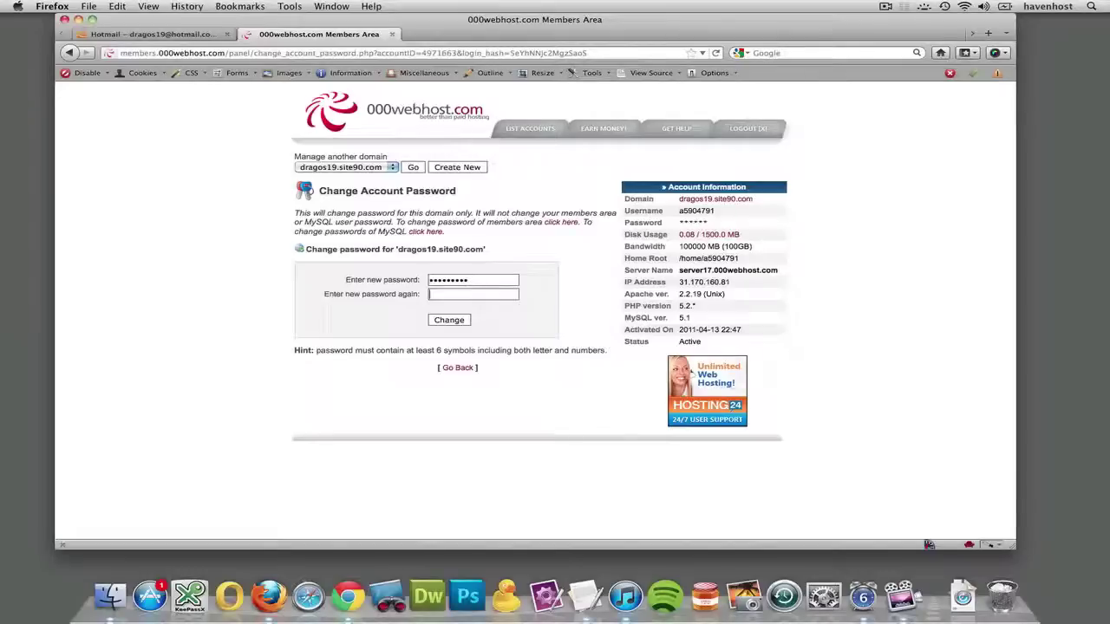
type("•••••••")
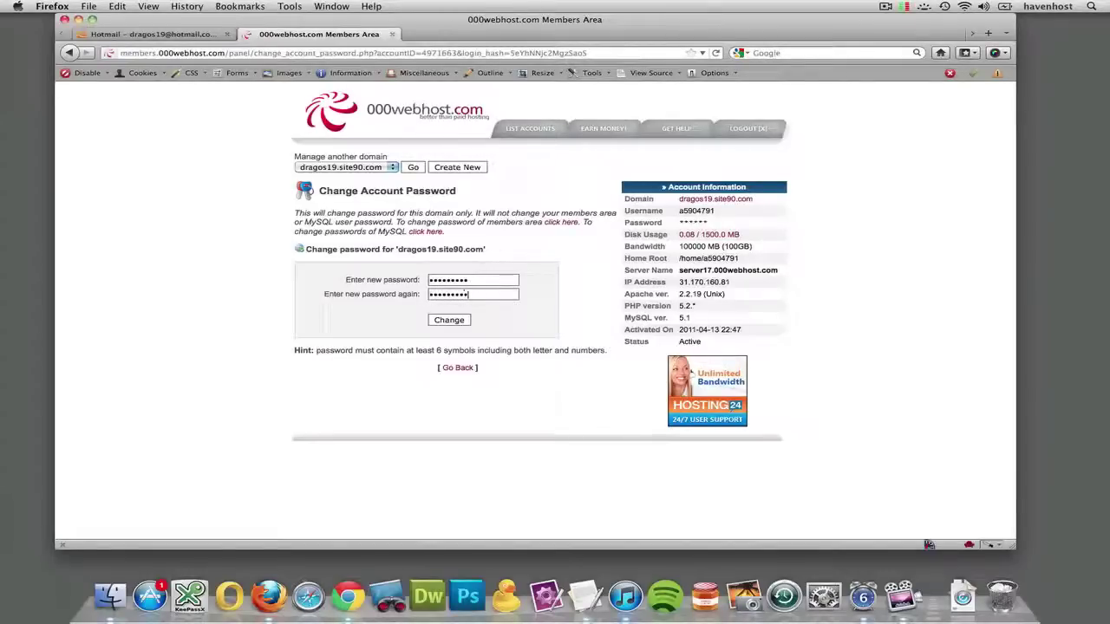
left_click(450, 321)
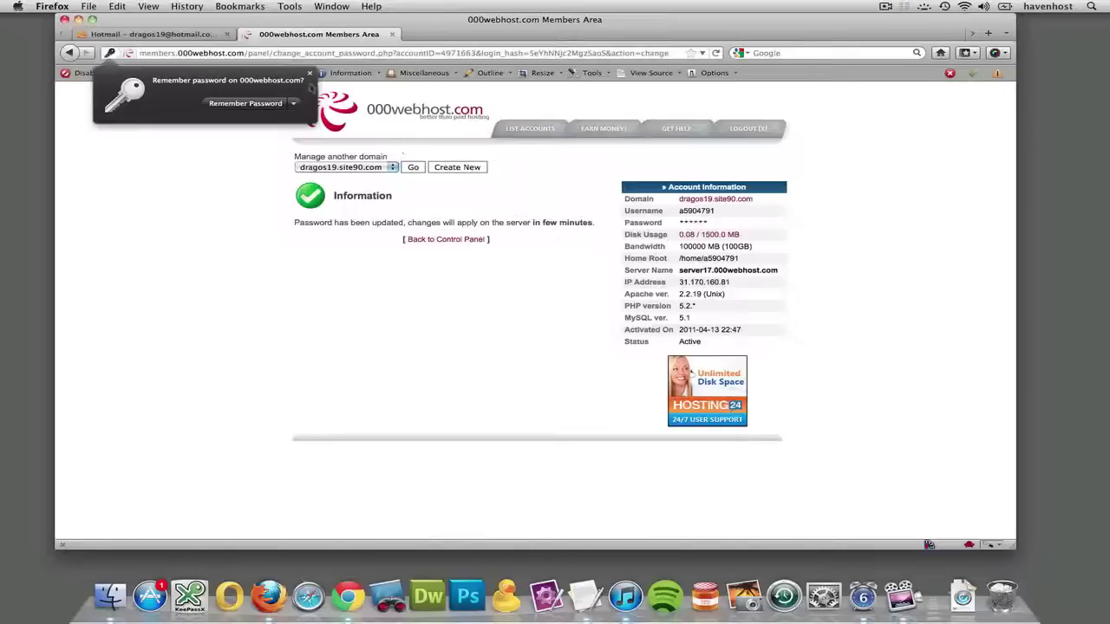
left_click(309, 75)
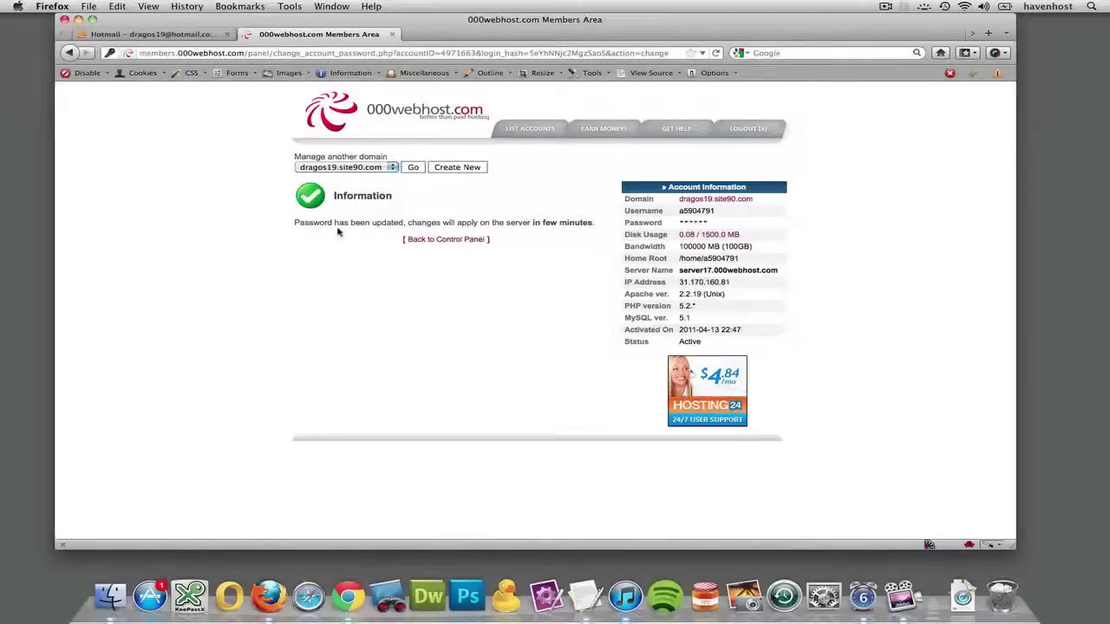
left_click(431, 241)
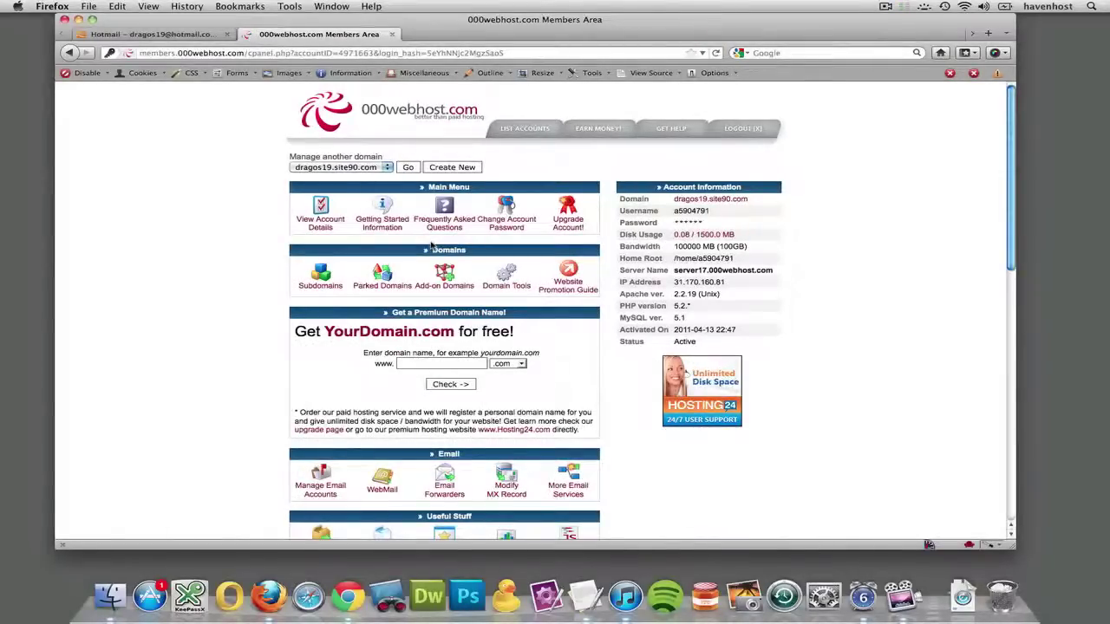
Reopen the FTP details, copy the FTP host name, and open a new blank tab.
scroll(431, 245, "down", 10)
scroll(431, 244, "up", 2)
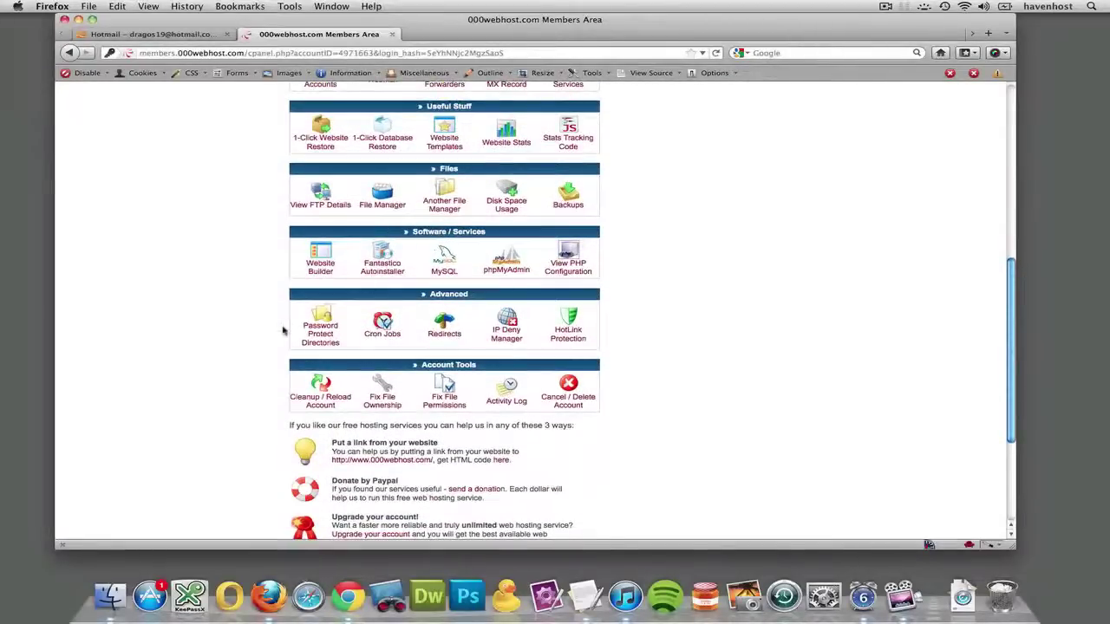
scroll(379, 314, "up", 2)
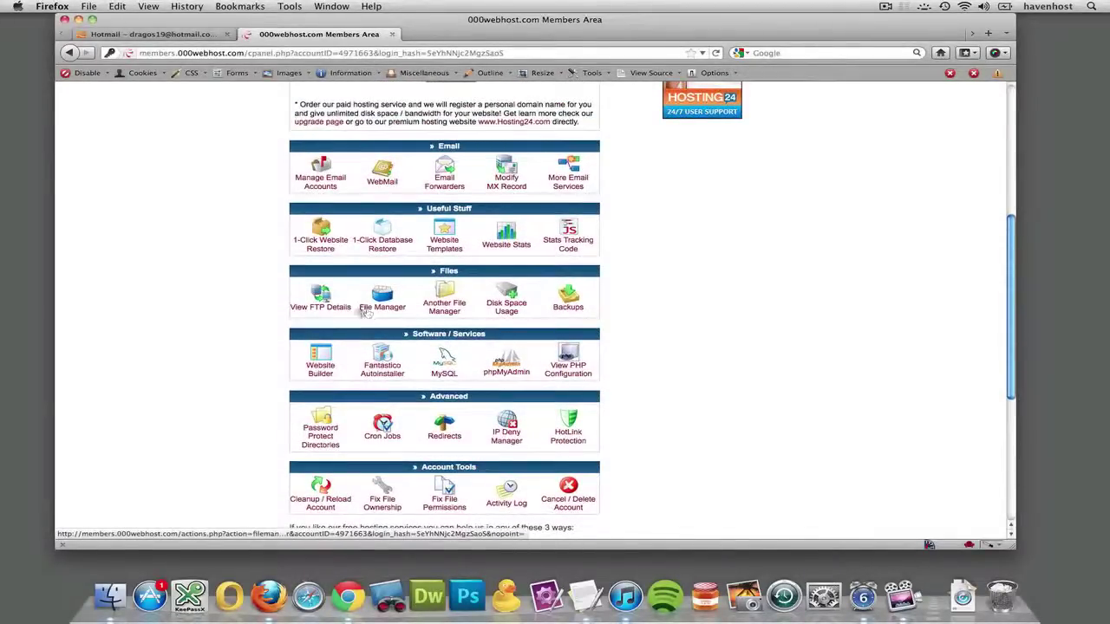
left_click(321, 308)
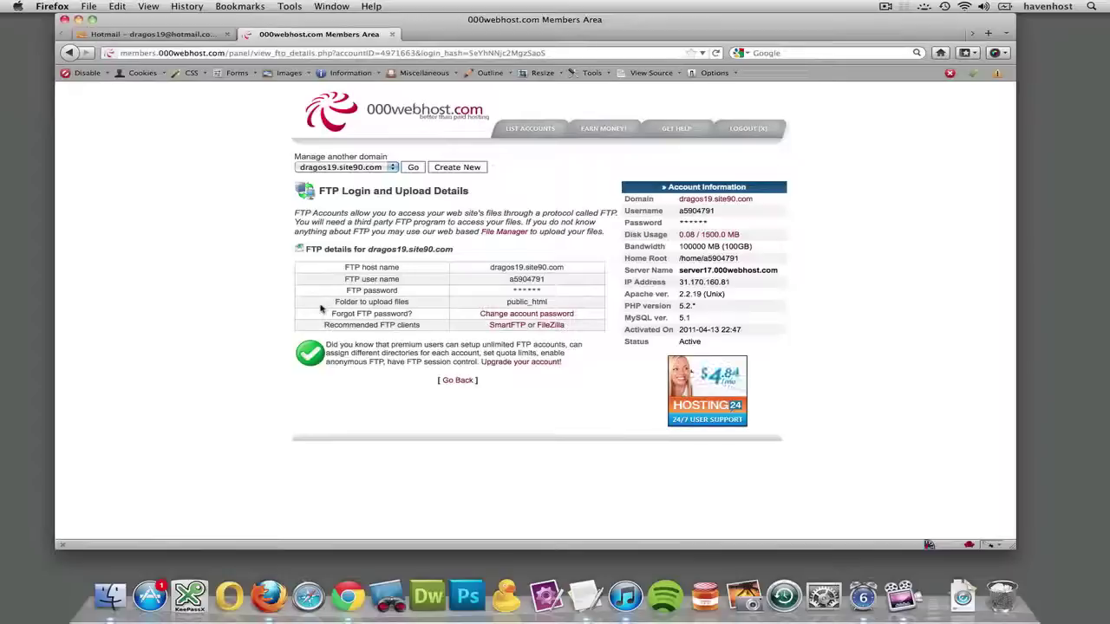
left_click_drag(490, 271, 568, 271)
key("super+c")
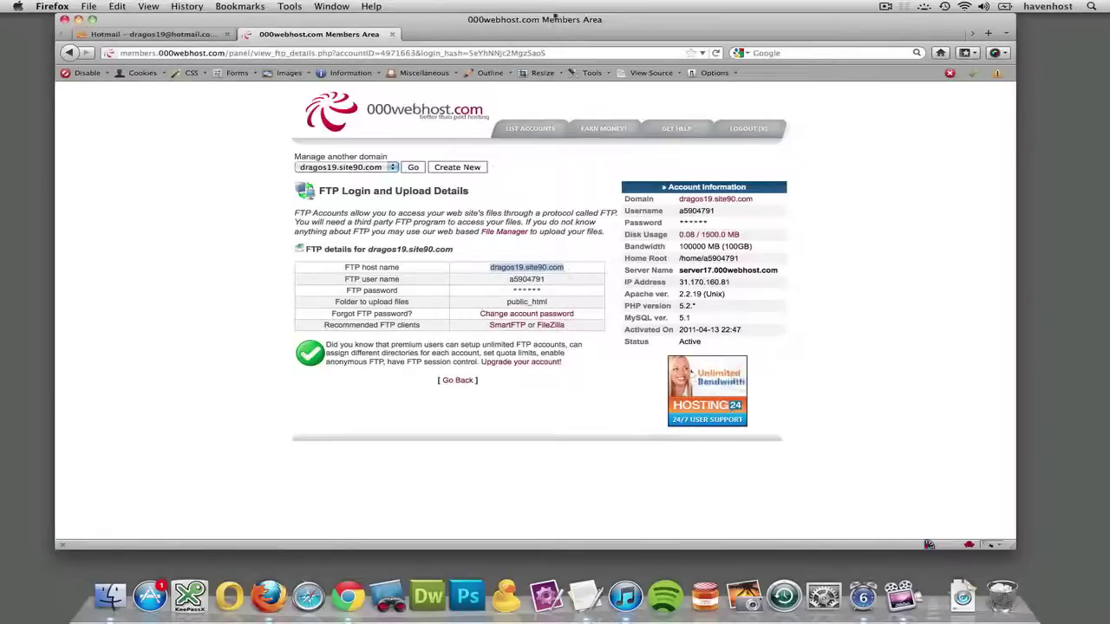
double_click(545, 34)
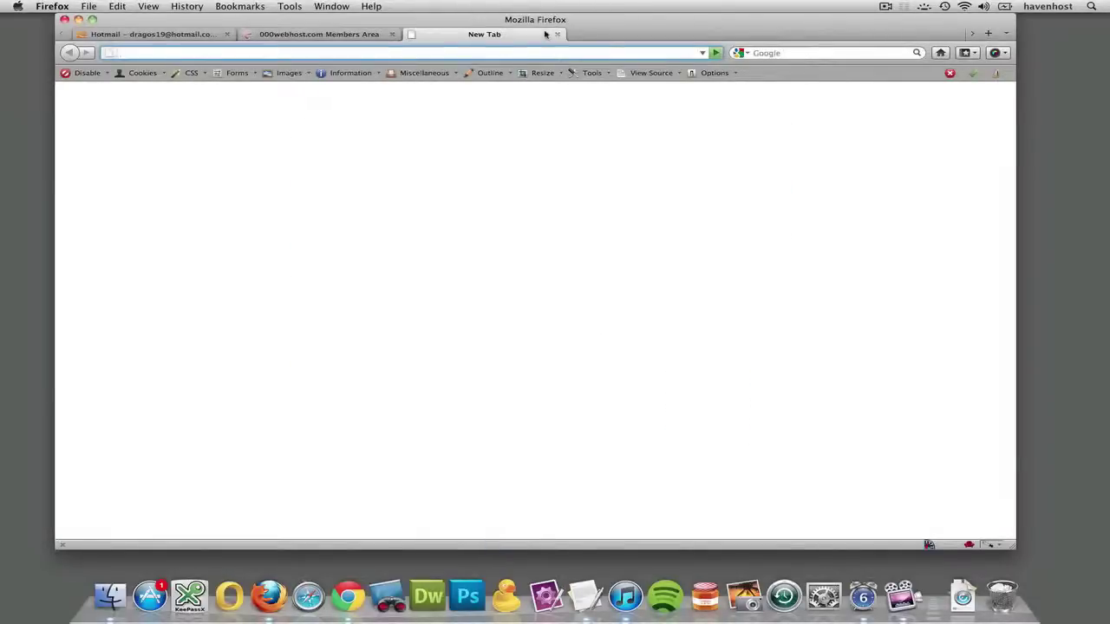
Load ftp:// plus the pasted host name, allow the connection, and dismiss the login prompt.
type("ftp://")
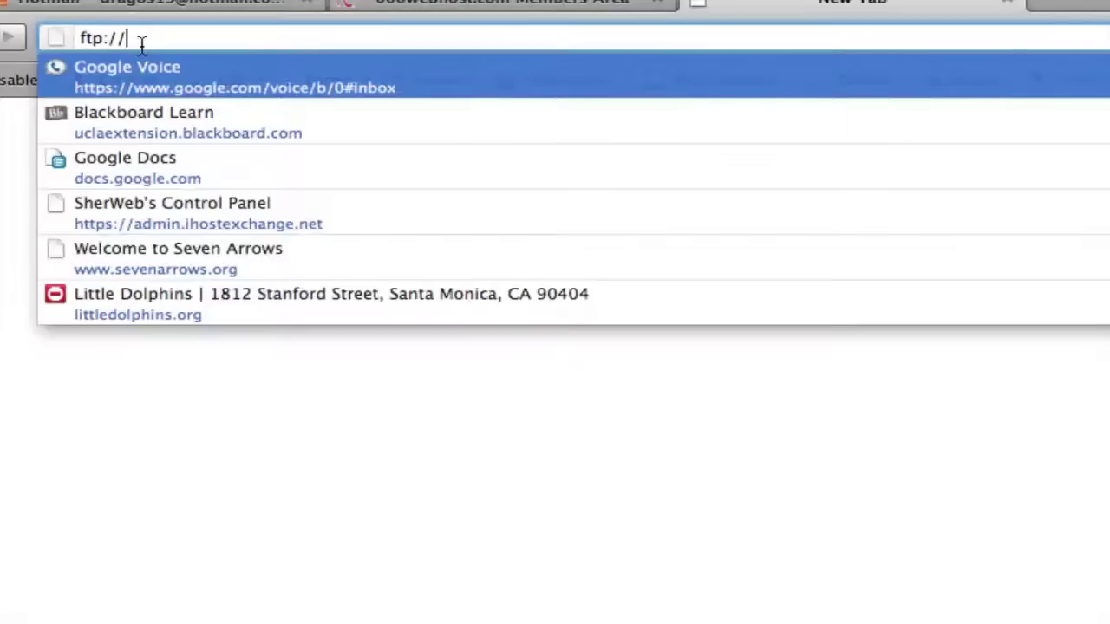
key("super+v")
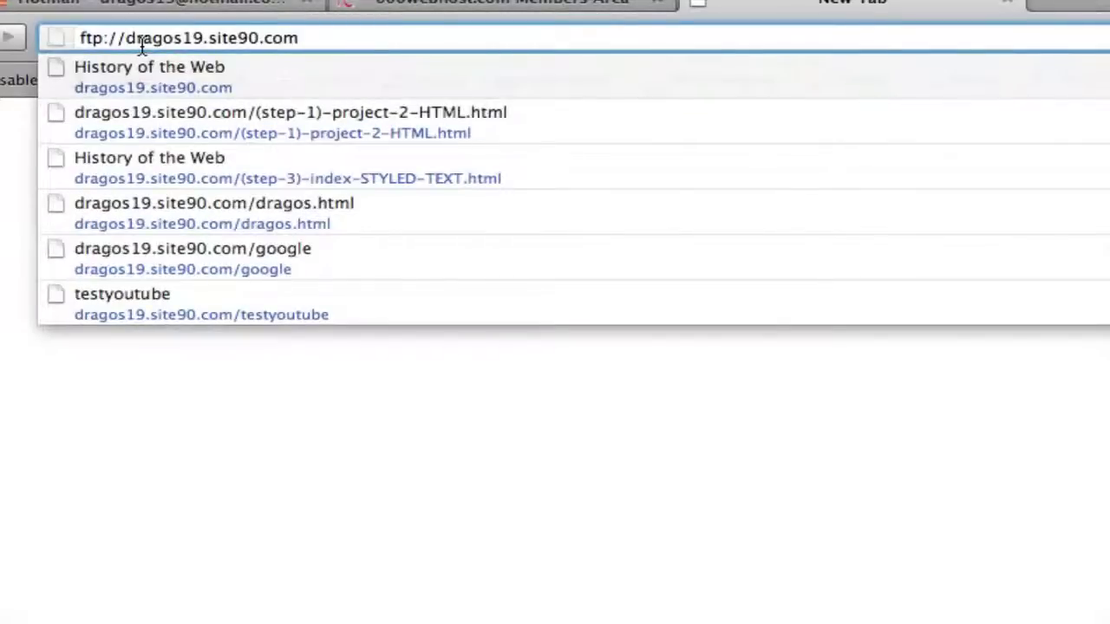
key("Return")
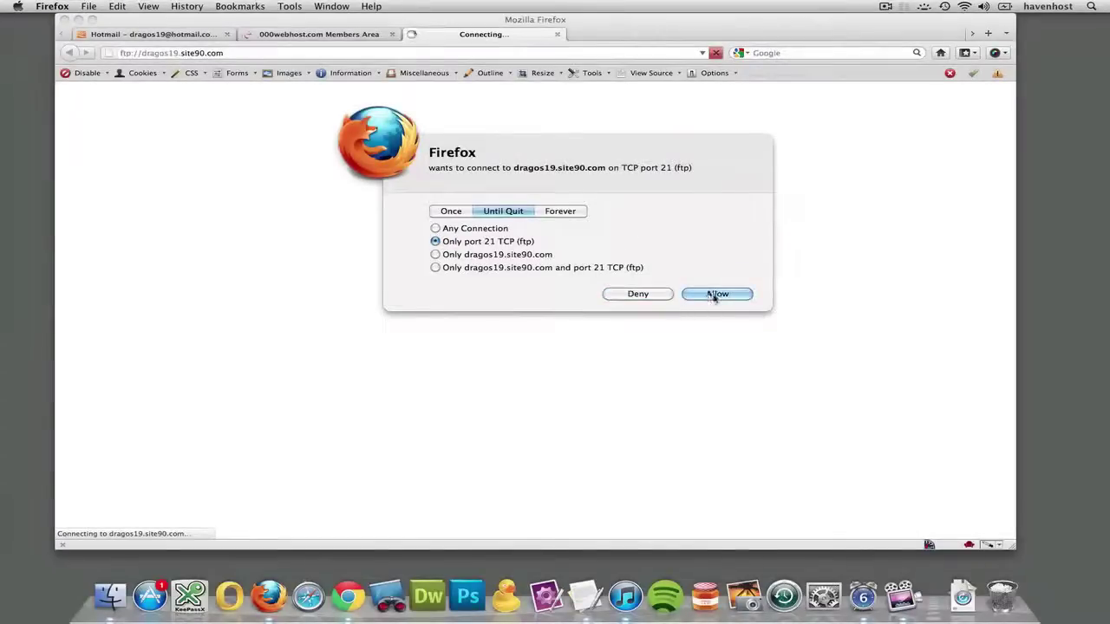
left_click(716, 295)
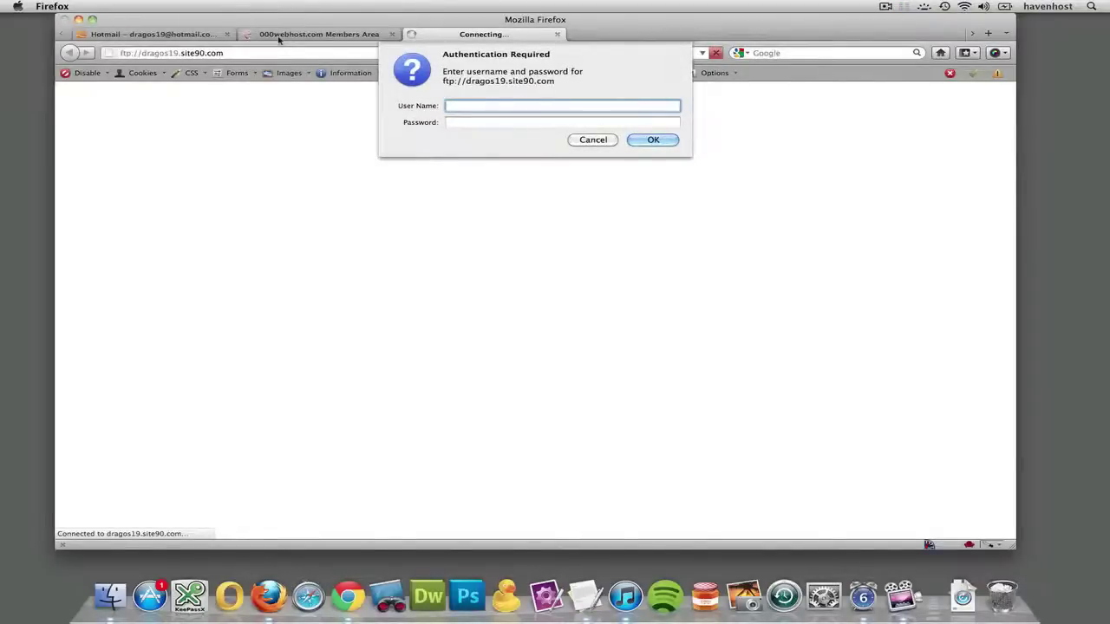
left_click(592, 141)
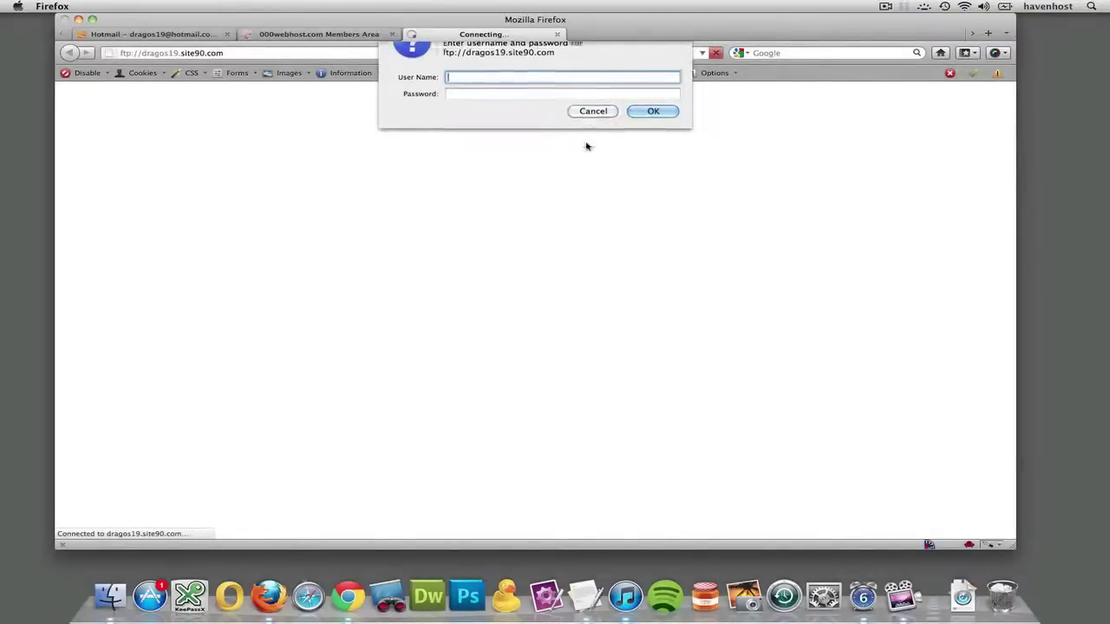
Copy the FTP user name, reconnect and log in with it and the password, then close the listing tab.
left_click(295, 34)
double_click(518, 282)
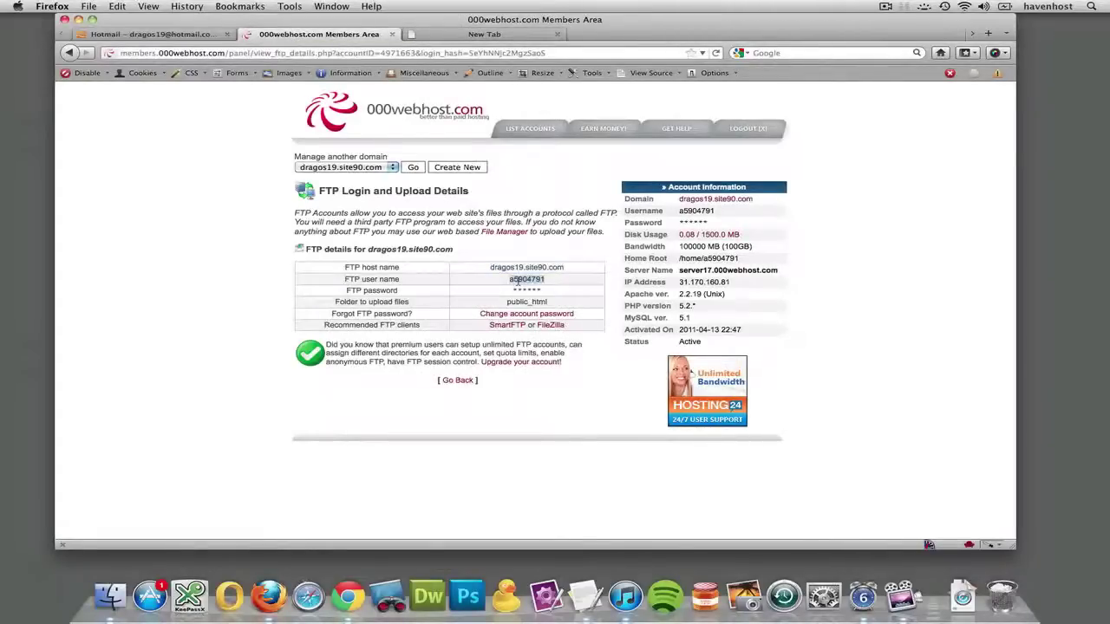
left_click(495, 35)
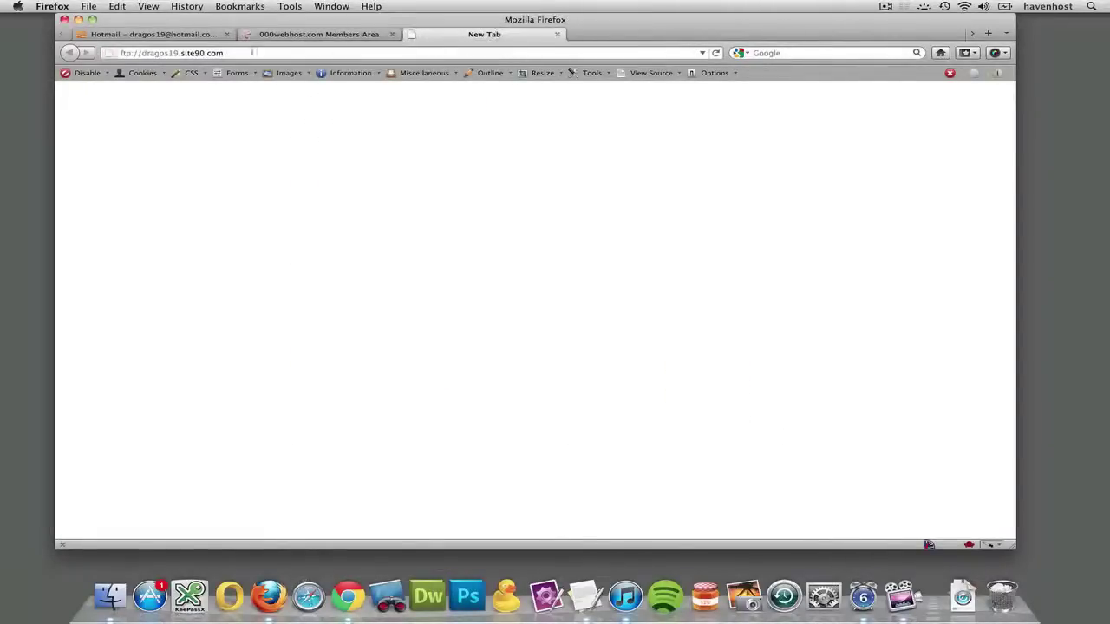
left_click(245, 55)
key("Return")
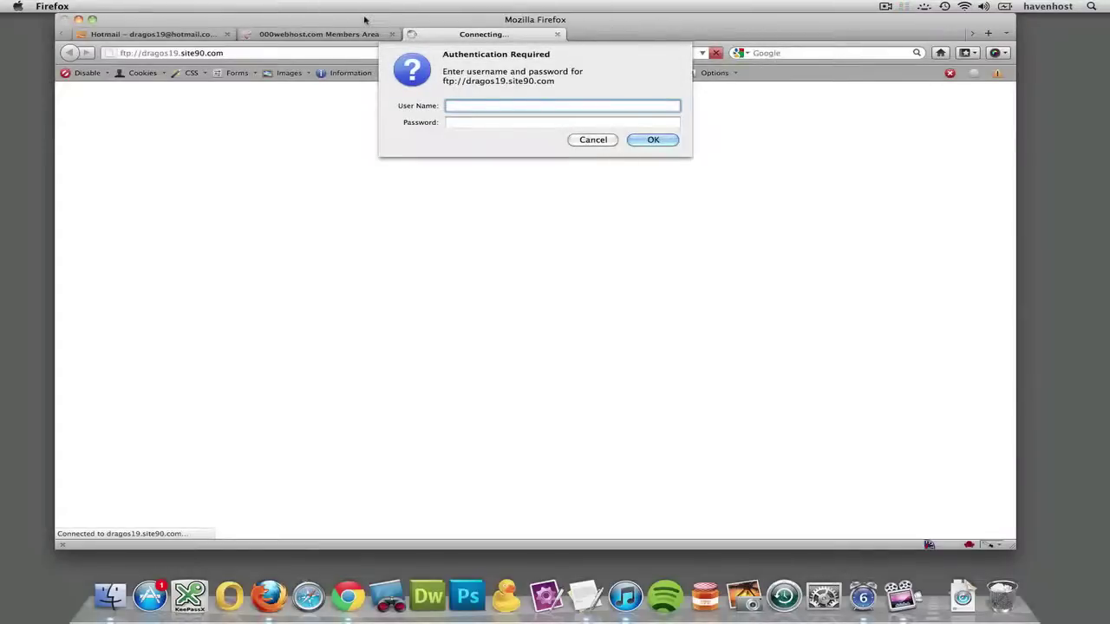
type("a5904791")
key("Tab")
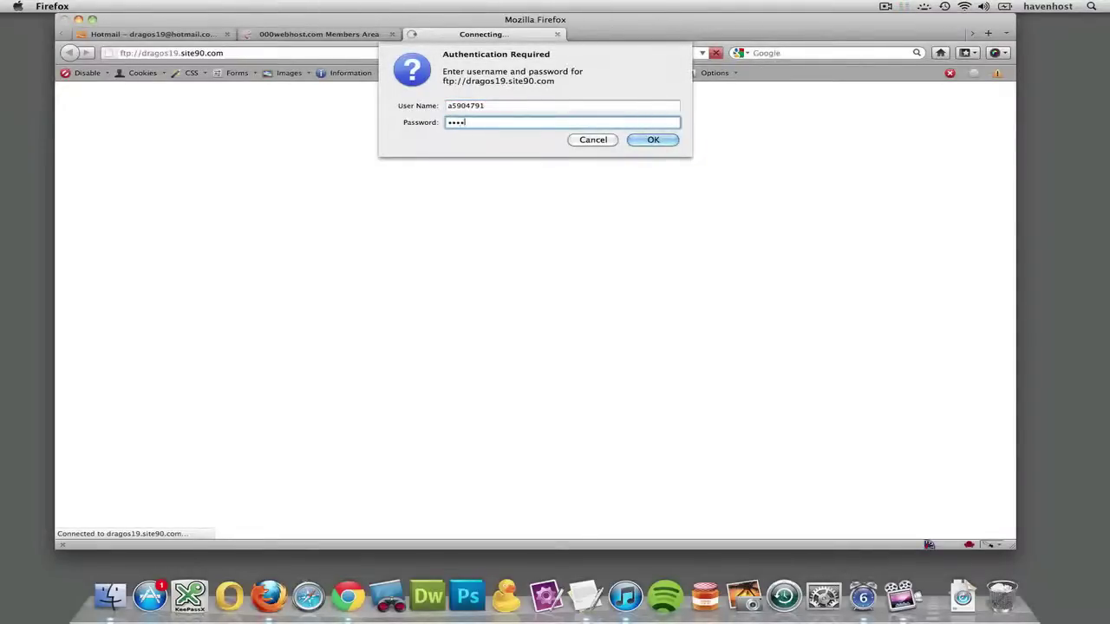
key("Return")
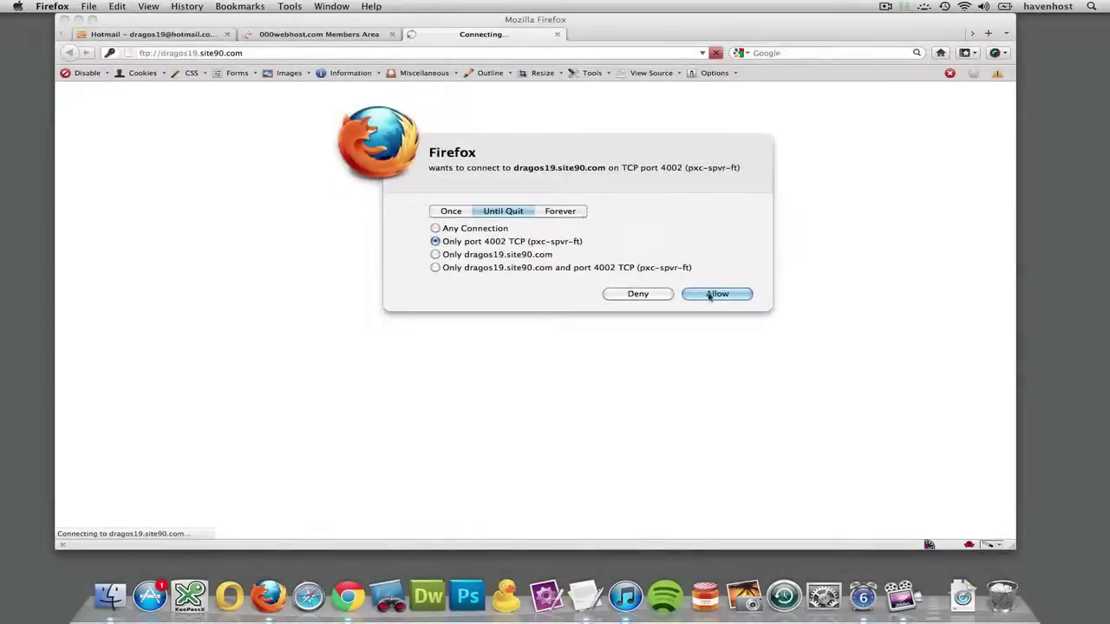
left_click(713, 293)
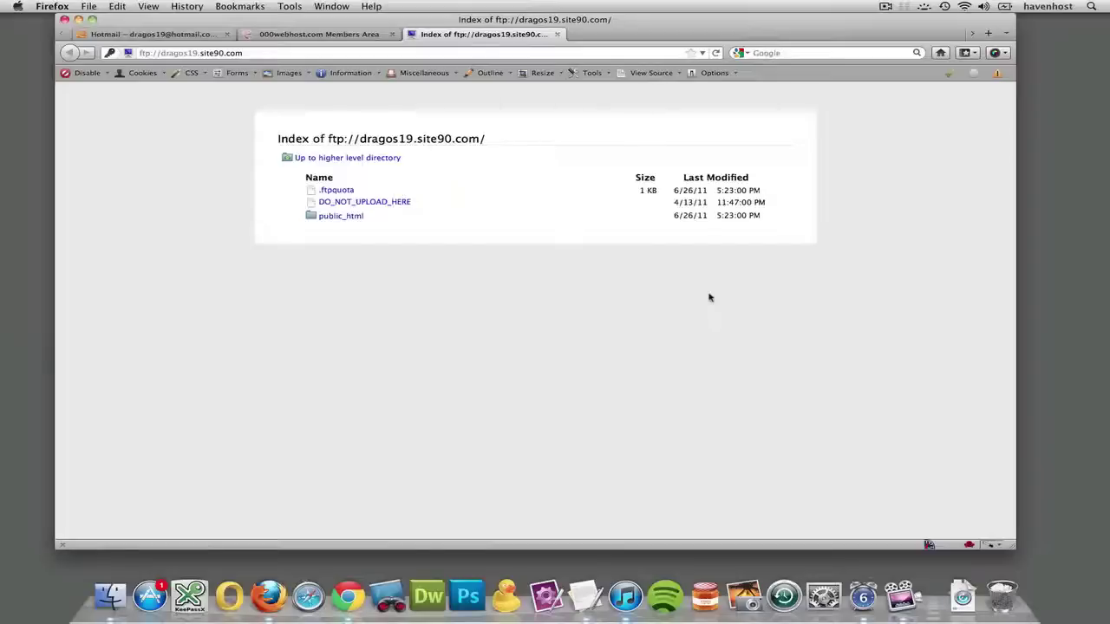
left_click(557, 34)
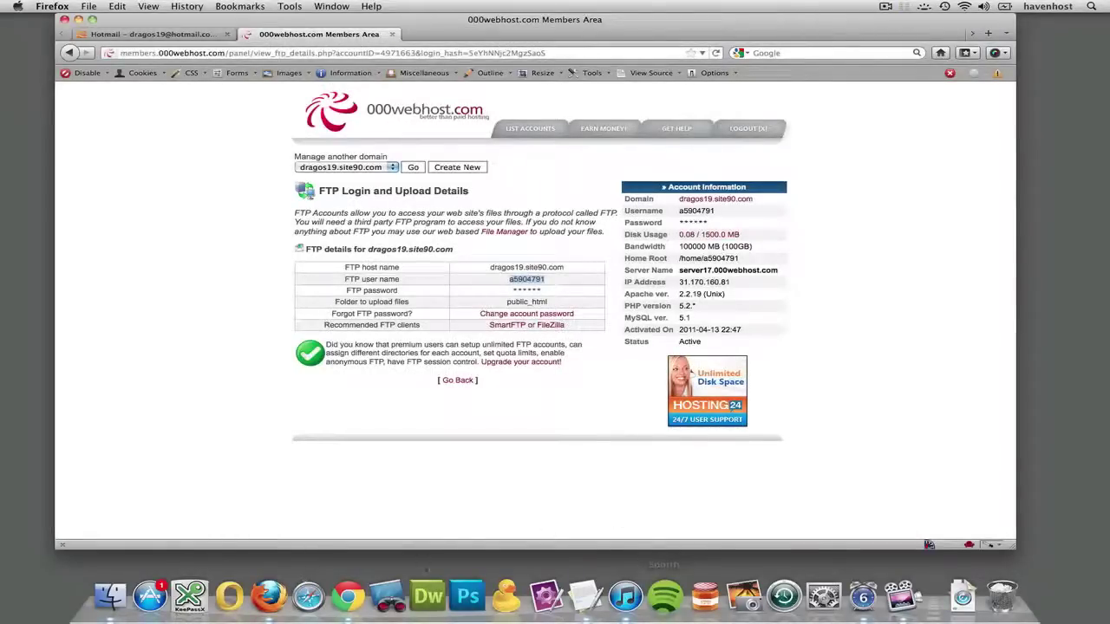
Launch Dreamweaver, deny its outgoing connection request, and open the Site menu.
left_click(429, 593)
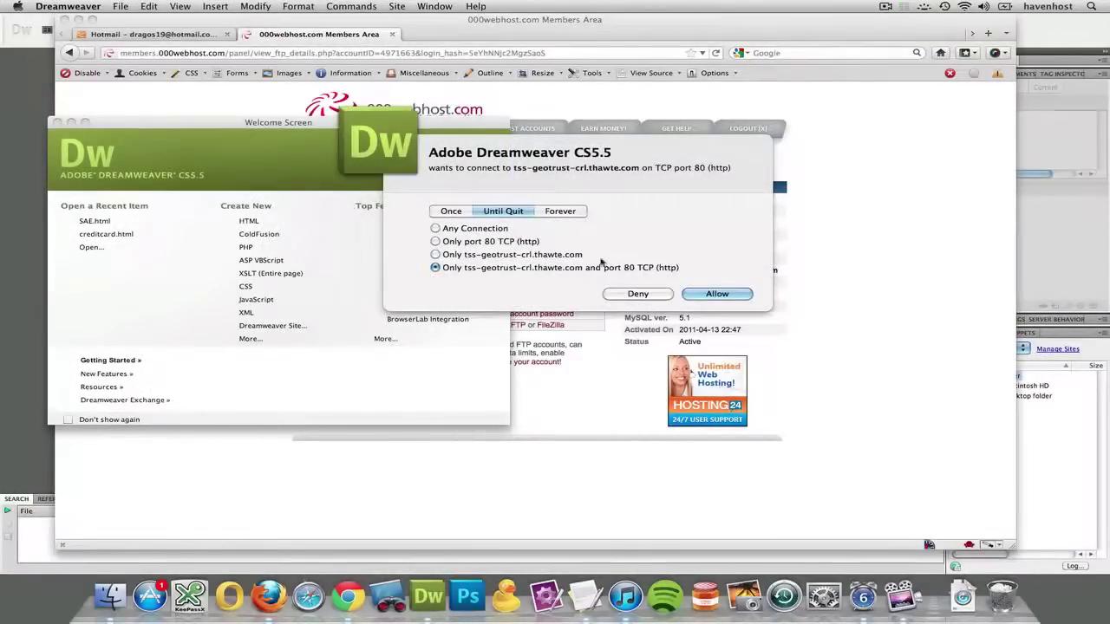
left_click(660, 294)
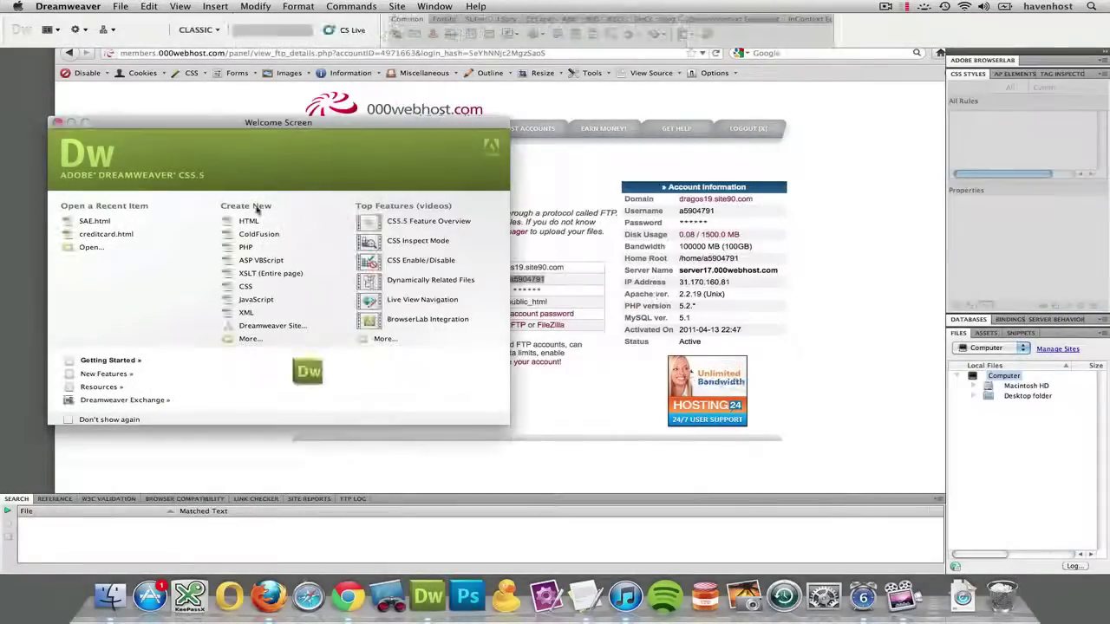
left_click(396, 6)
mouse_move(434, 6)
mouse_move(397, 6)
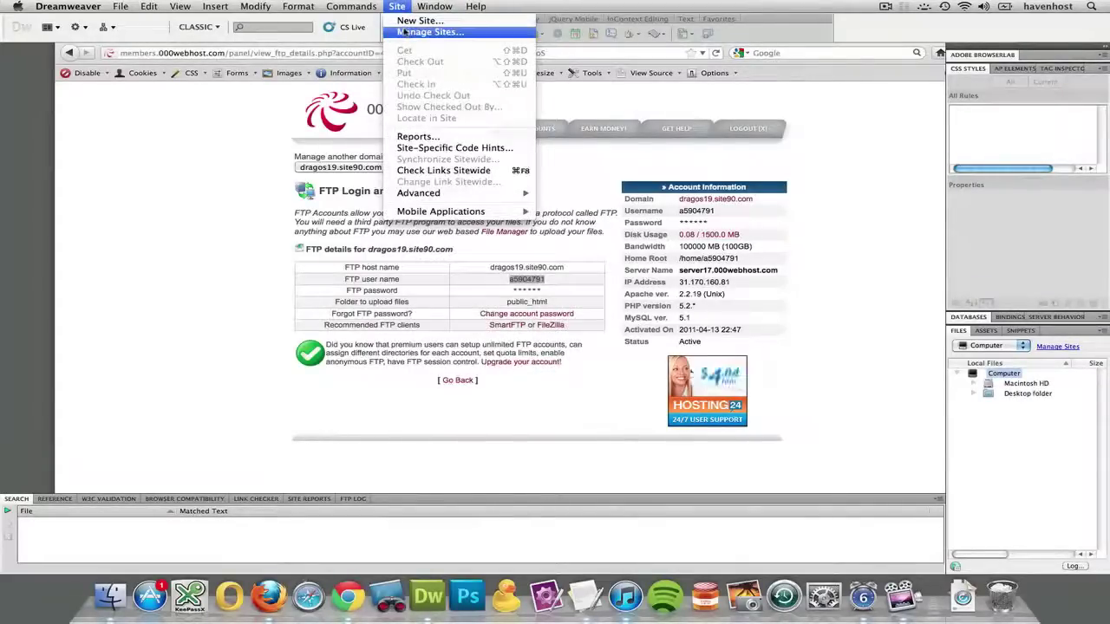
Start a new site with Site > New Site and replace the default name with 000webhost.
left_click(411, 20)
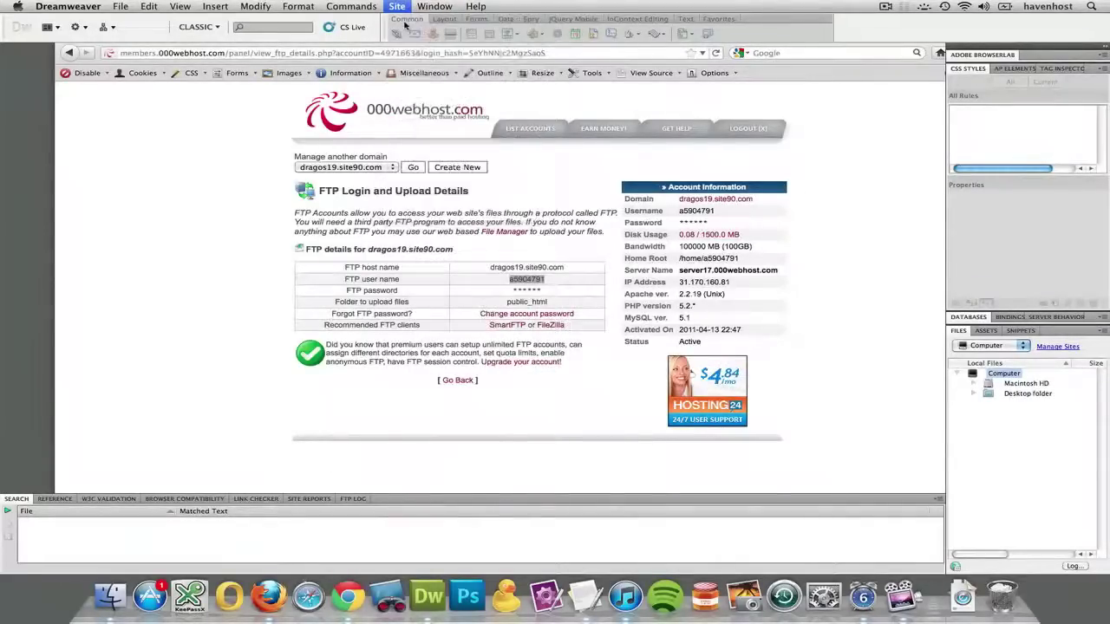
left_click_drag(465, 198, 549, 61)
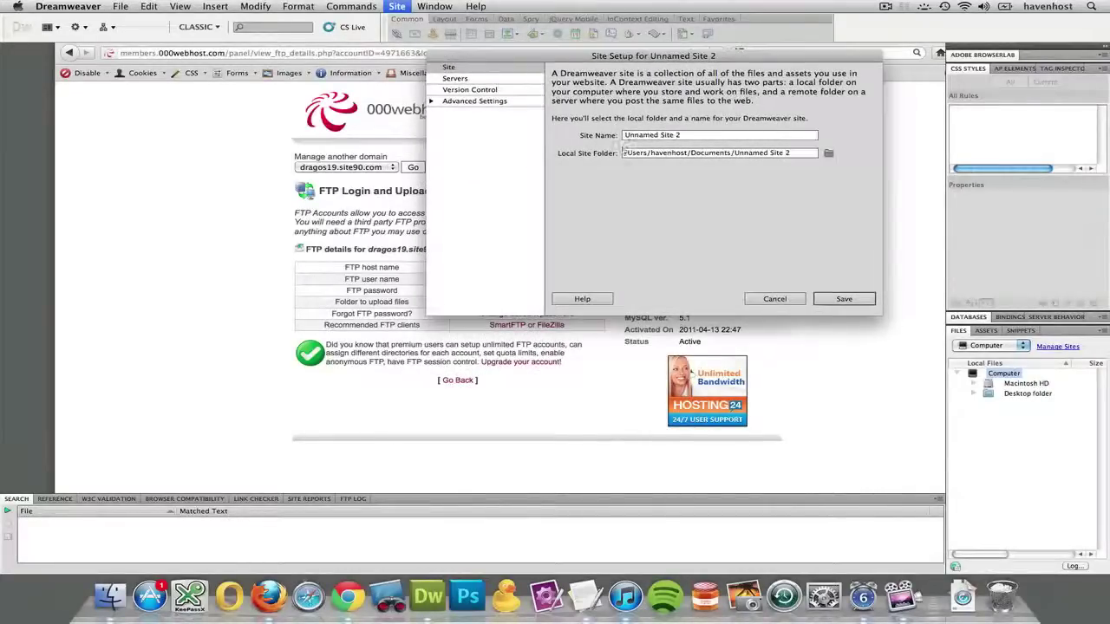
triple_click(683, 136)
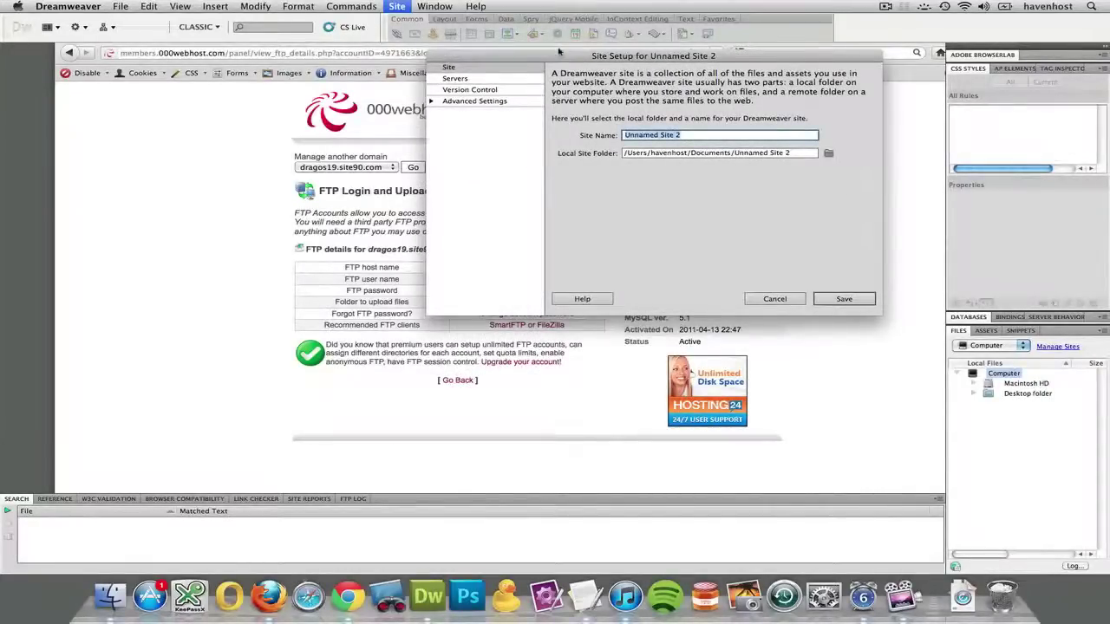
left_click_drag(559, 50, 503, 227)
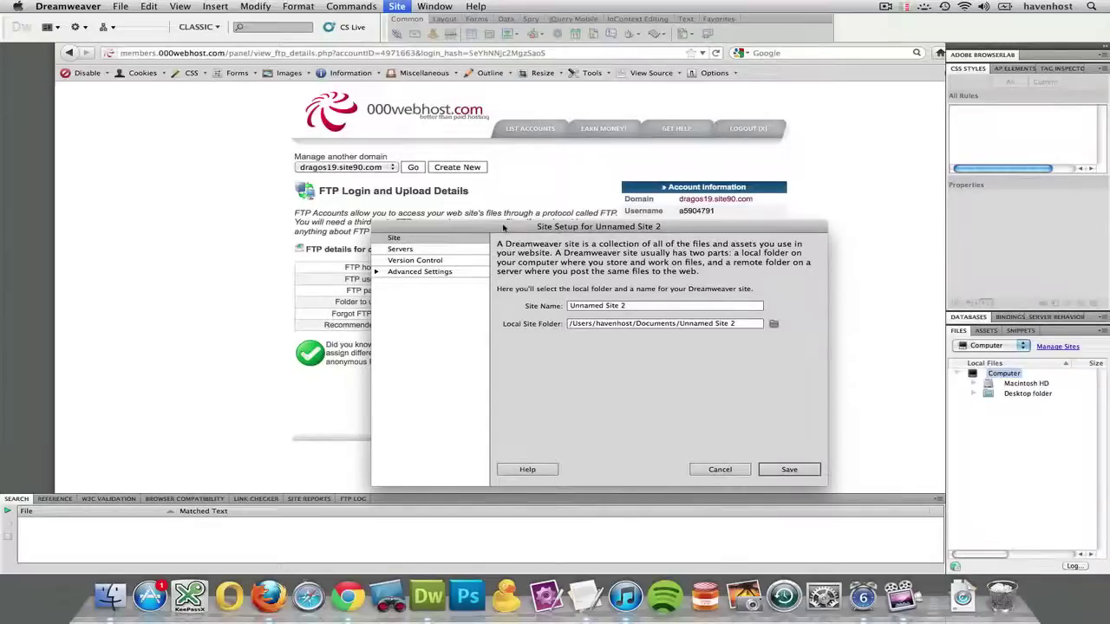
triple_click(607, 306)
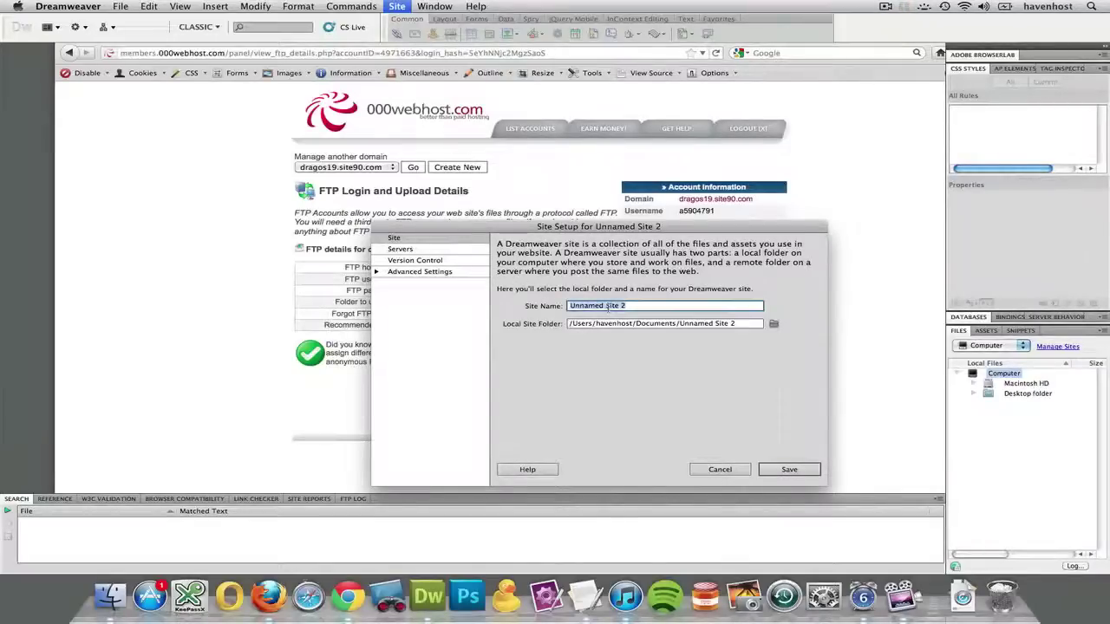
type("000webh")
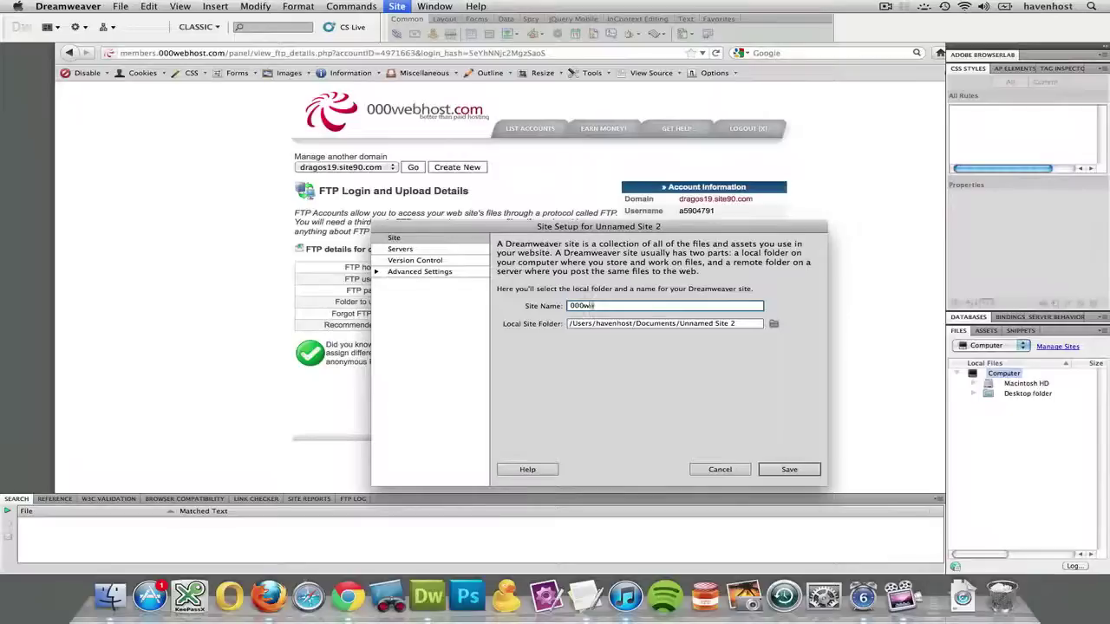
type("ost.com")
Browse to Sites, create the folder 000webhost-stuff, and choose it as the local site folder.
left_click(773, 323)
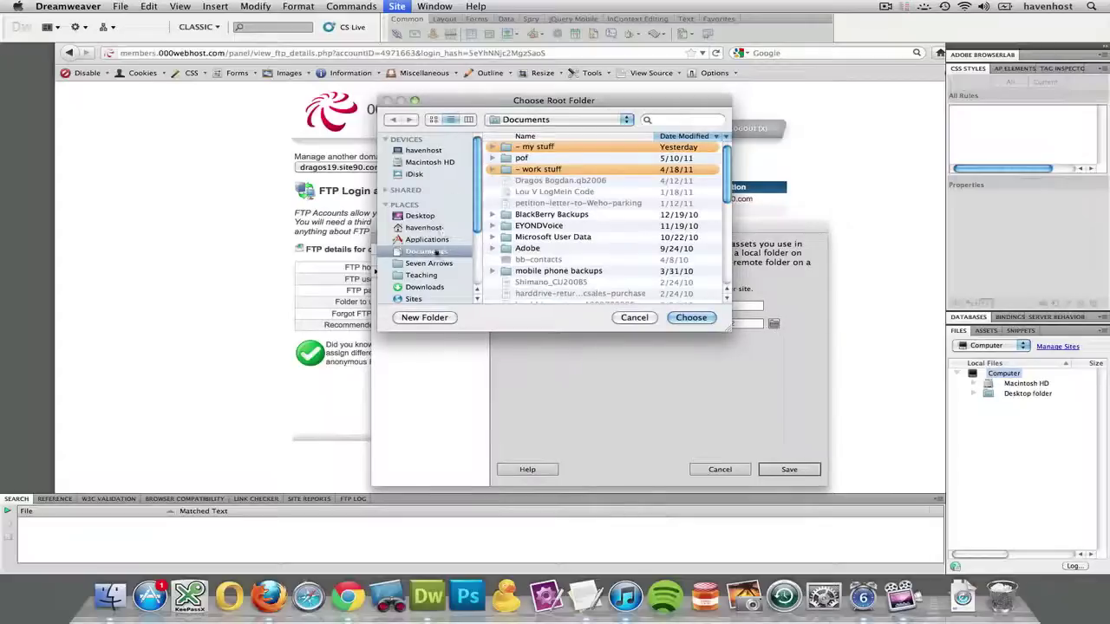
scroll(436, 251, "down", 2)
left_click(414, 274)
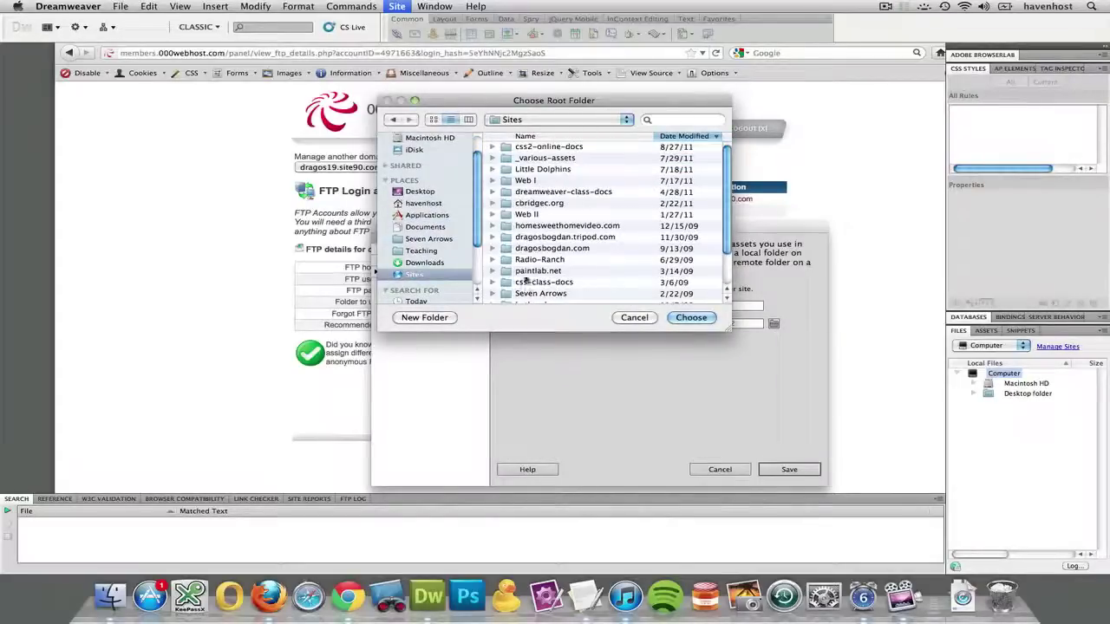
left_click(417, 318)
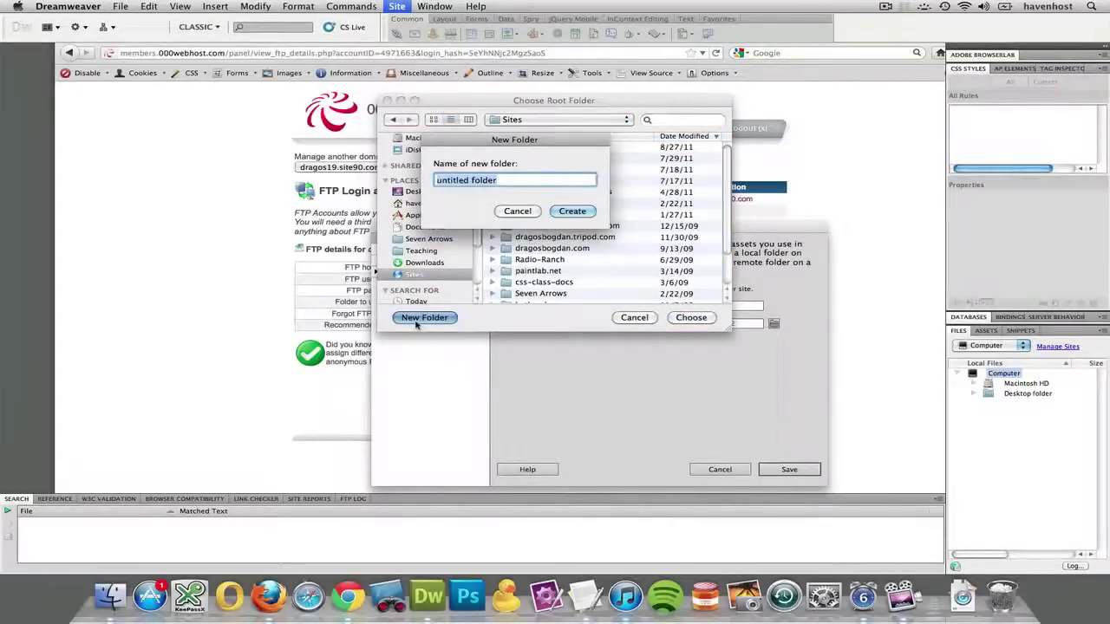
type("000webh")
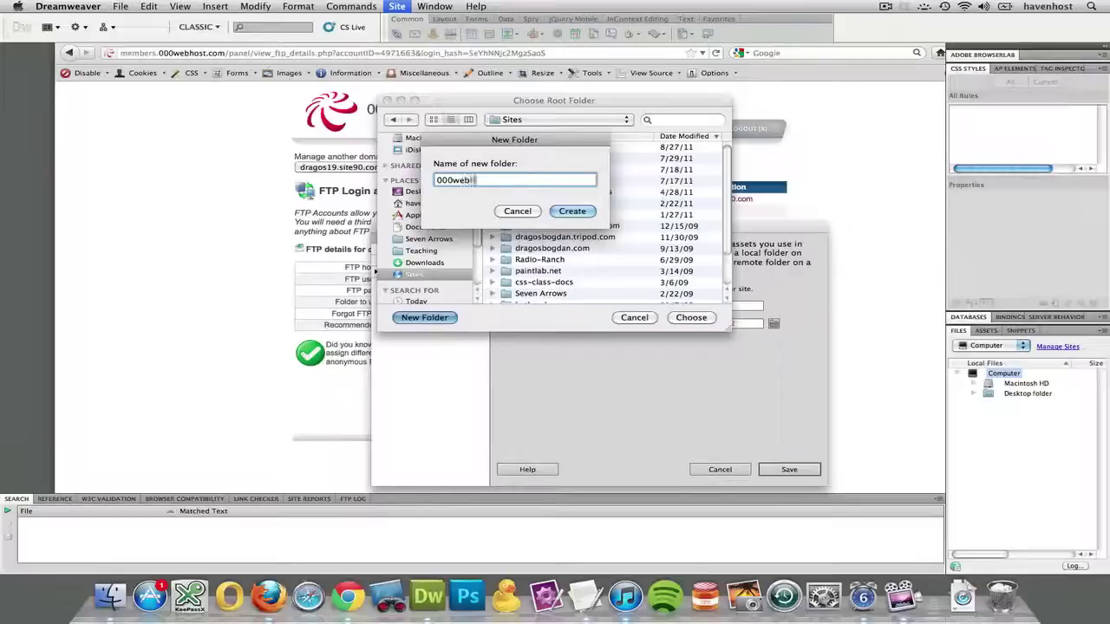
type("ost-stuff")
key("Return")
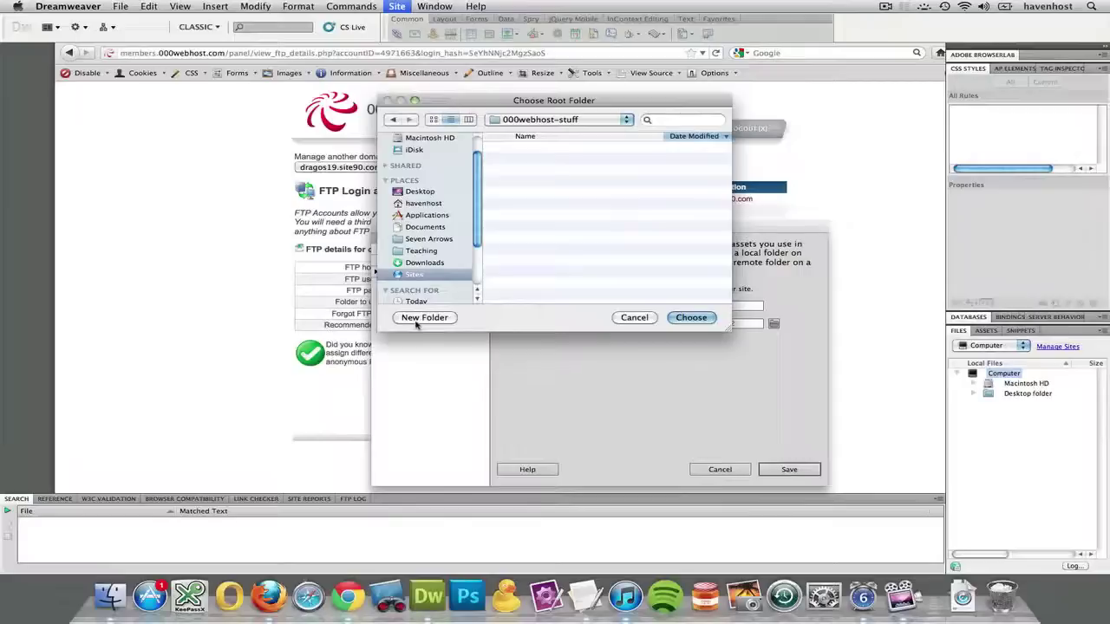
left_click(691, 317)
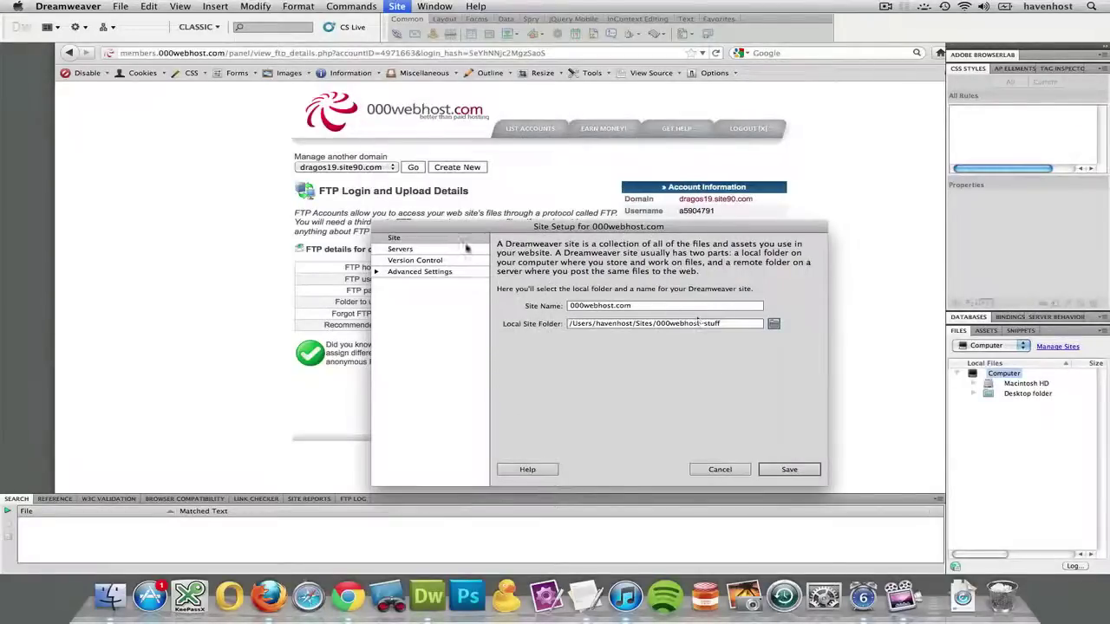
In the Servers category, add a new remote server entry.
left_click(400, 249)
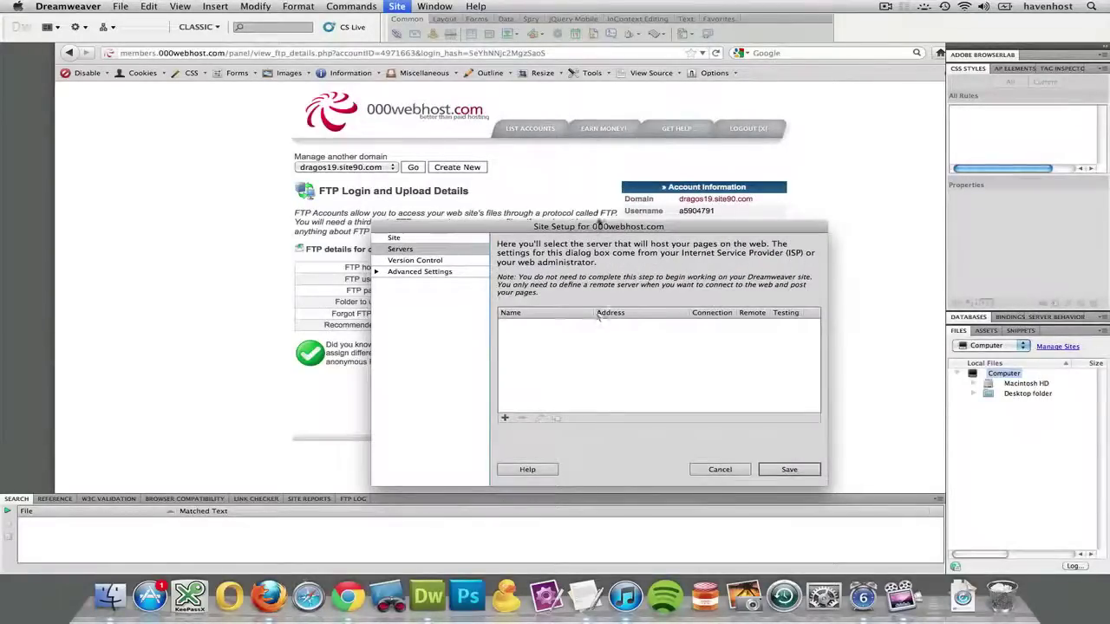
left_click_drag(606, 227, 547, 357)
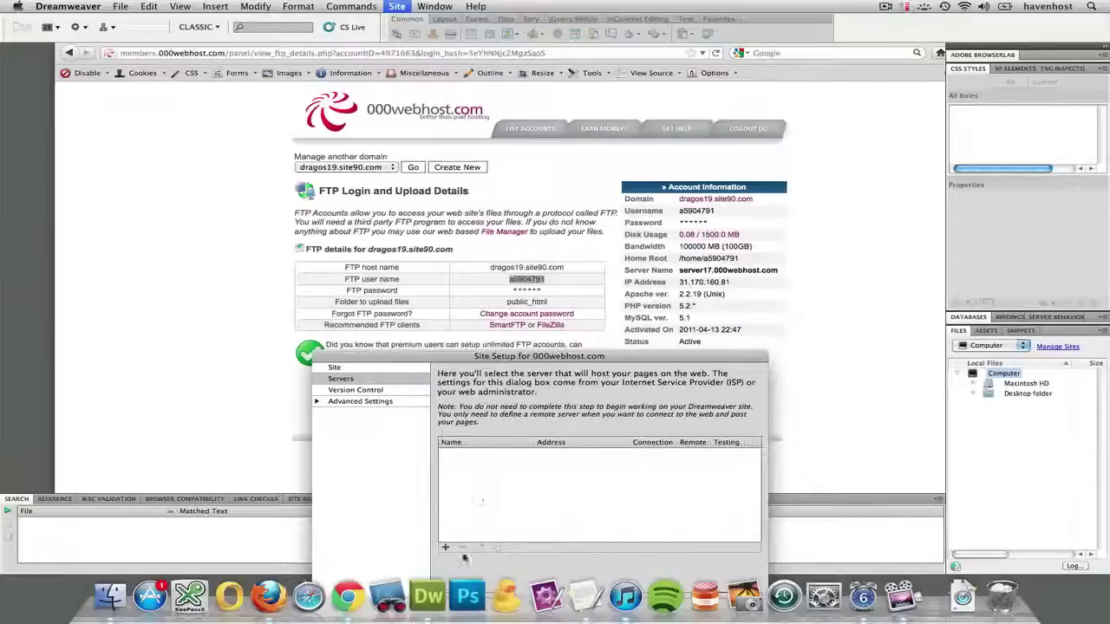
left_click(445, 547)
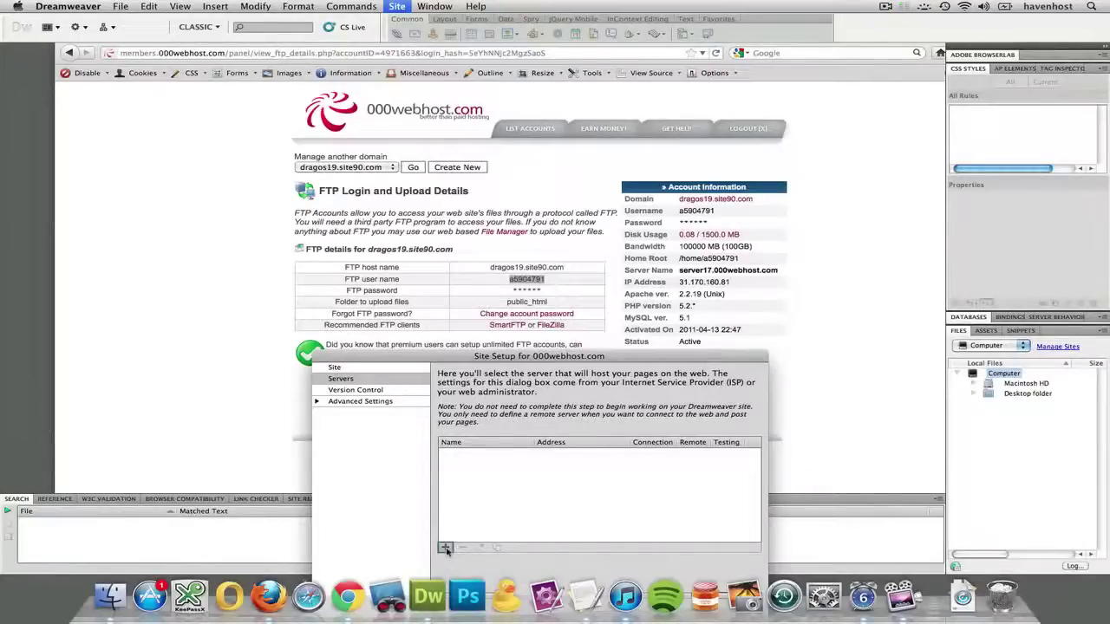
left_click_drag(510, 358, 570, 359)
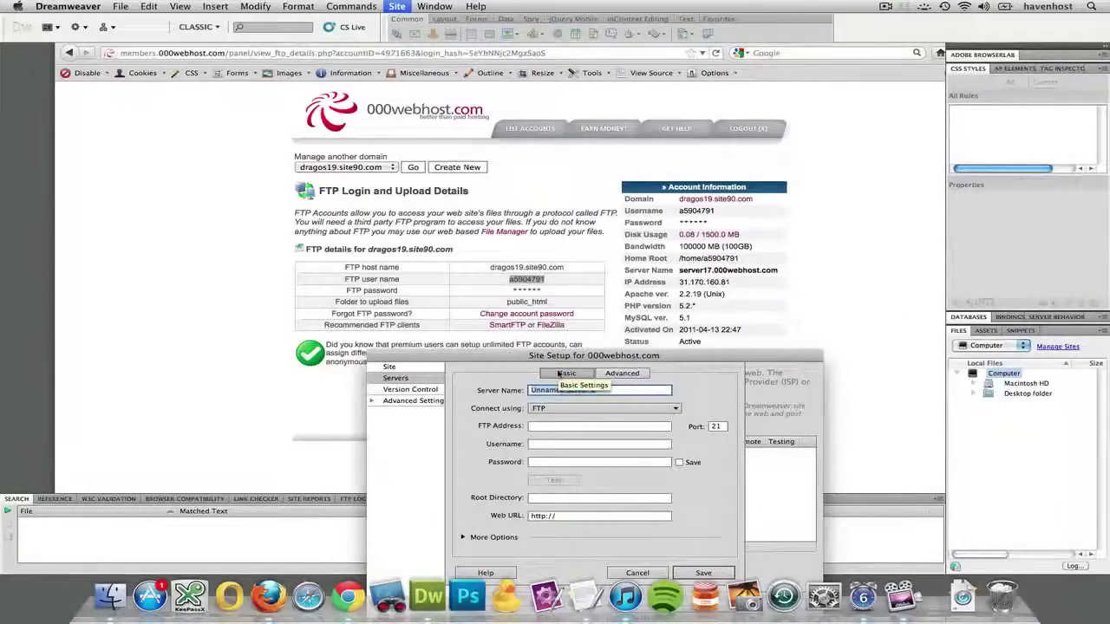
Name the server 000webhost and keep FTP as its connection type.
type("000")
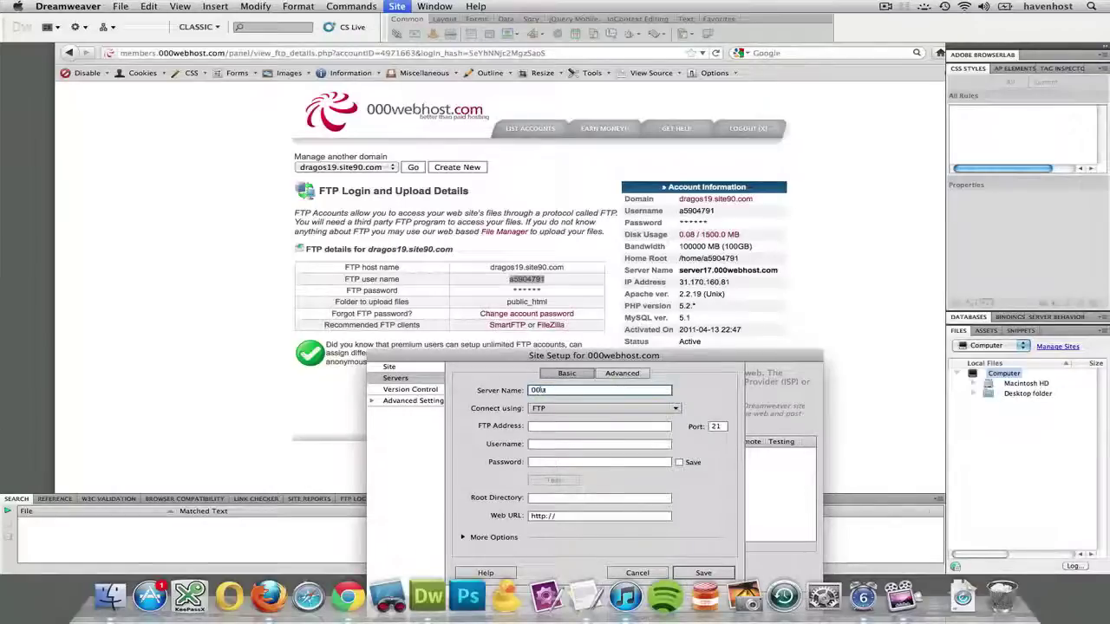
type("webhost")
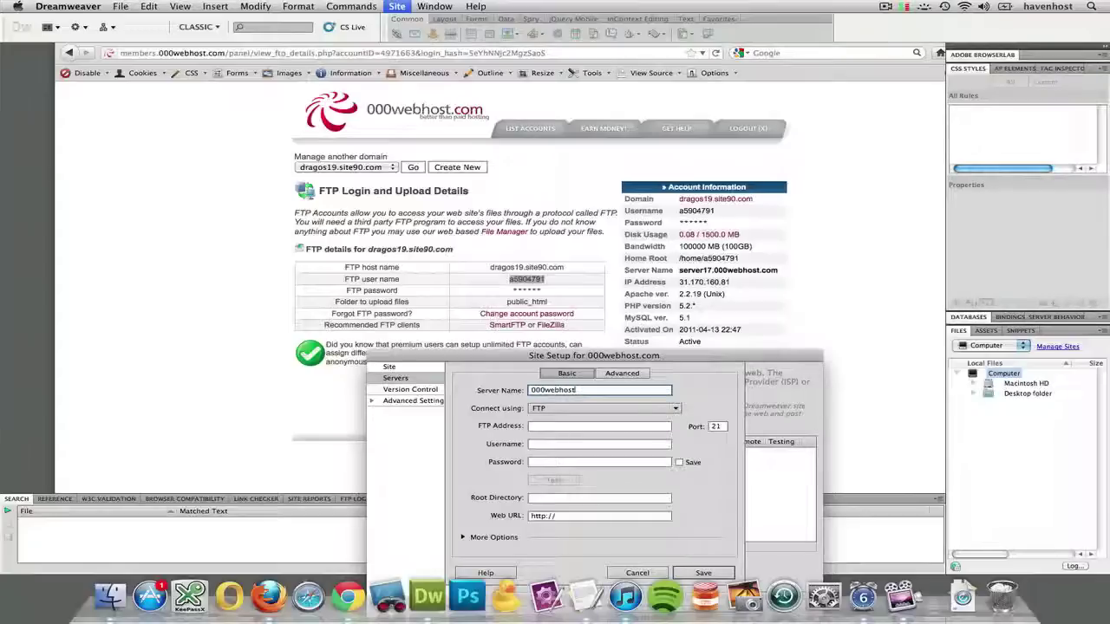
key("Tab")
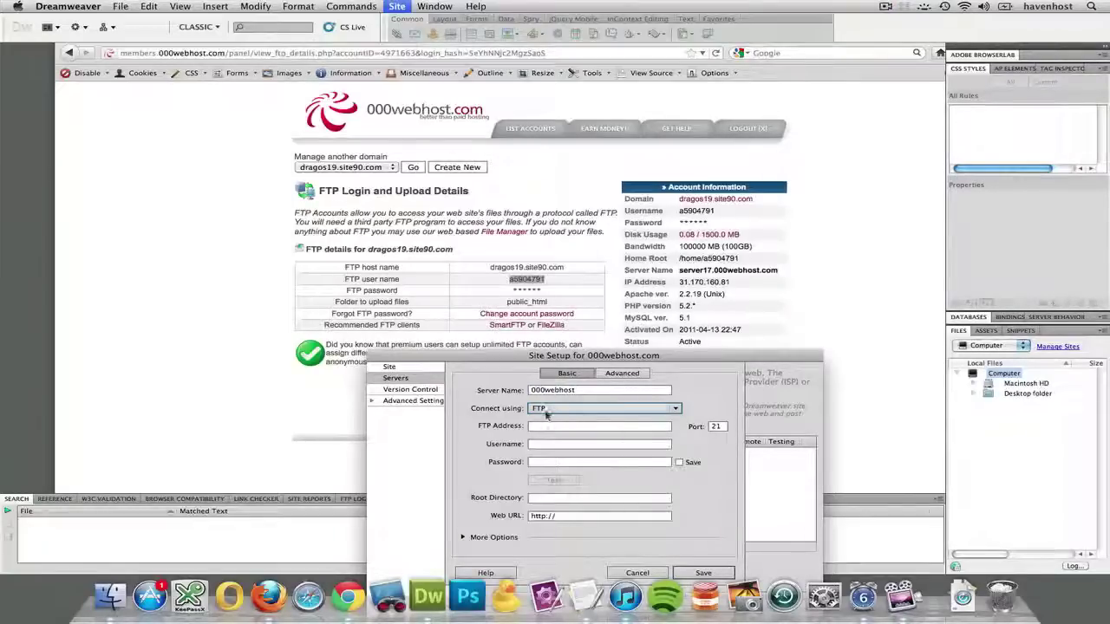
left_click(544, 410)
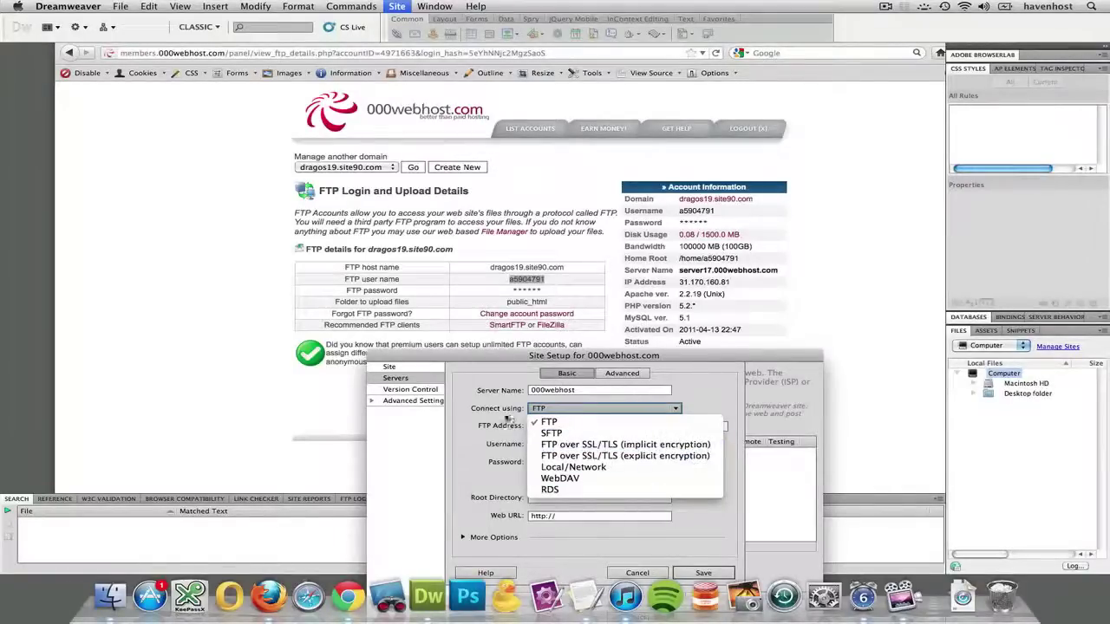
left_click(551, 422)
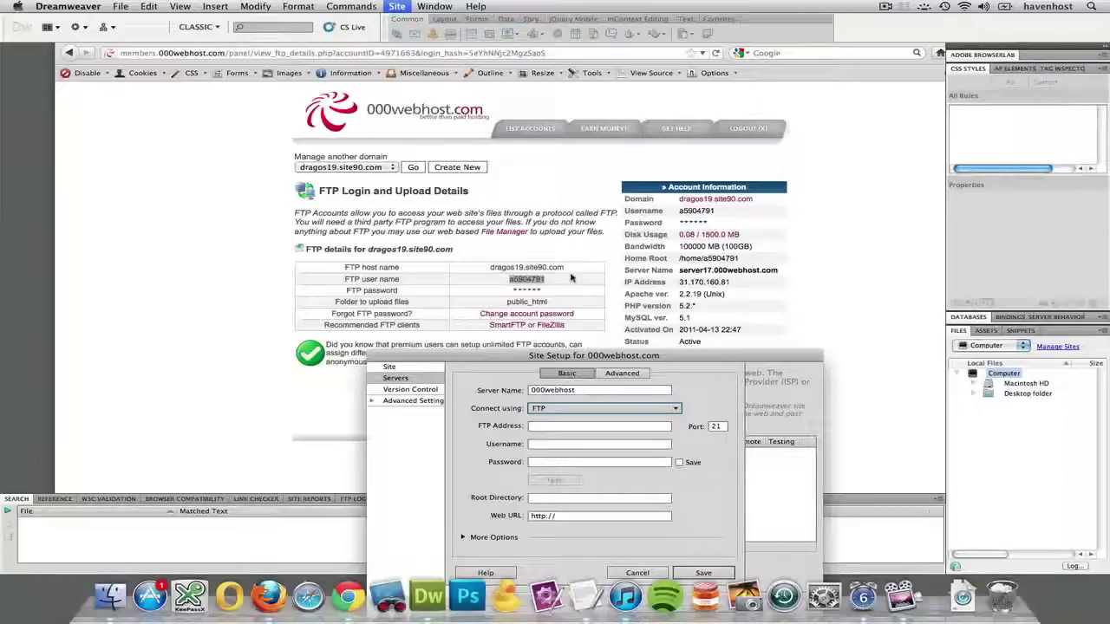
left_click_drag(505, 356, 807, 349)
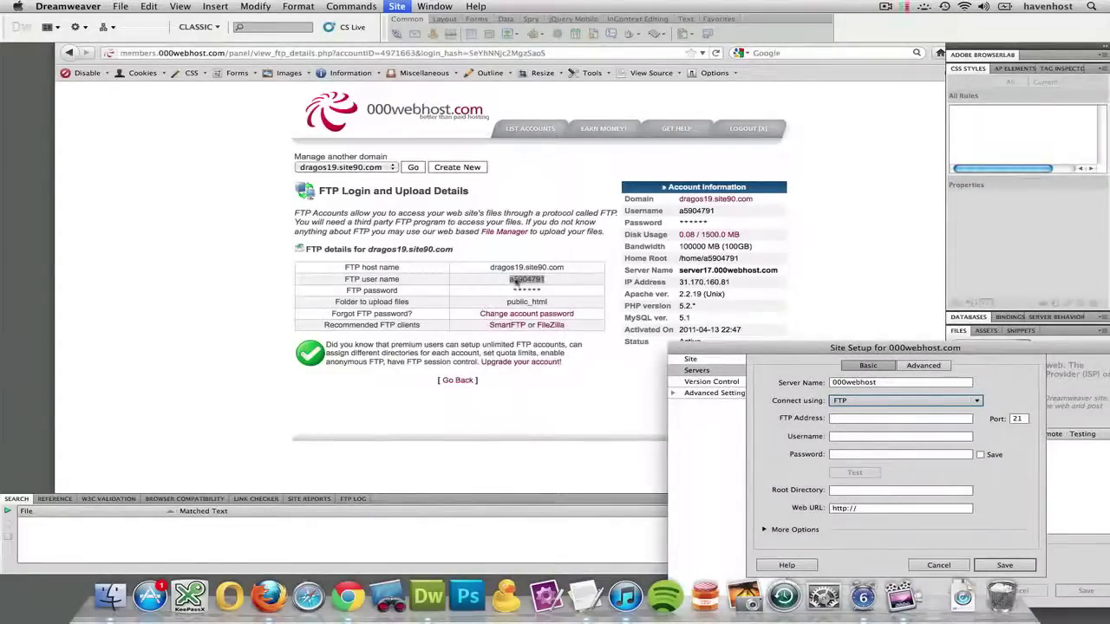
Copy the FTP host name dragos19.site90.com from the host page into FTP Address.
left_click(858, 419)
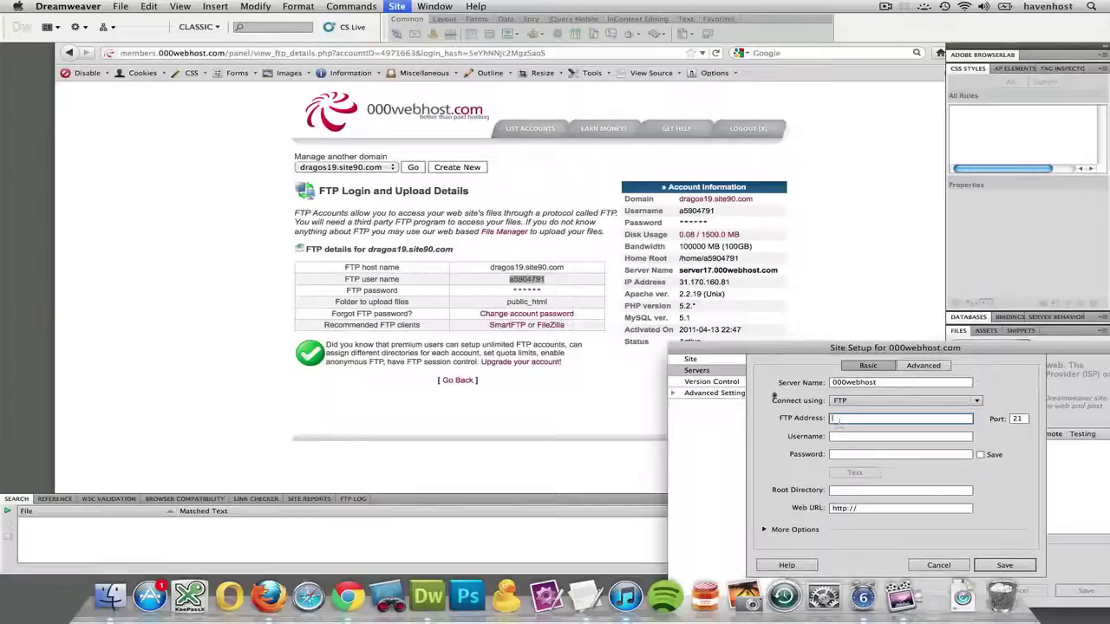
left_click(498, 268)
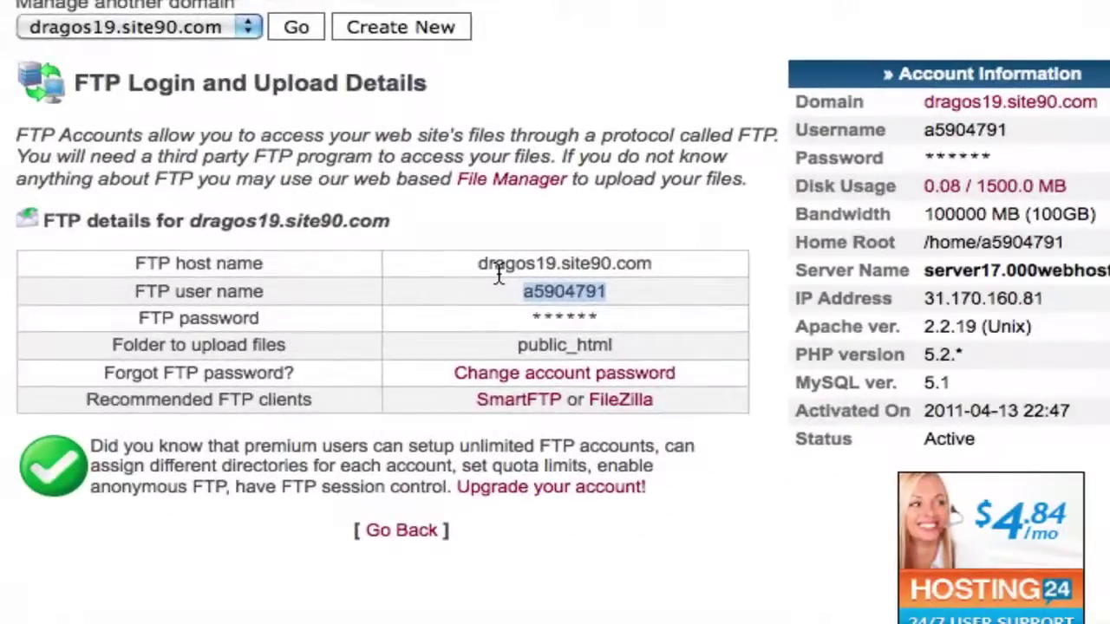
left_click_drag(472, 264, 653, 271)
key("super+c")
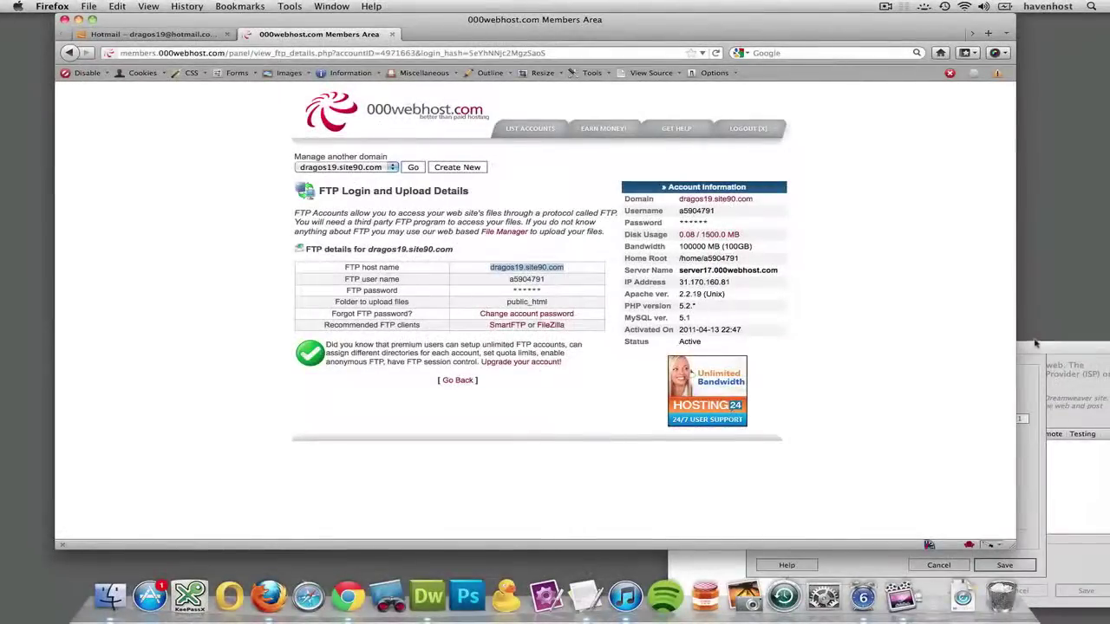
left_click(1034, 344)
left_click(851, 418)
key("super+v")
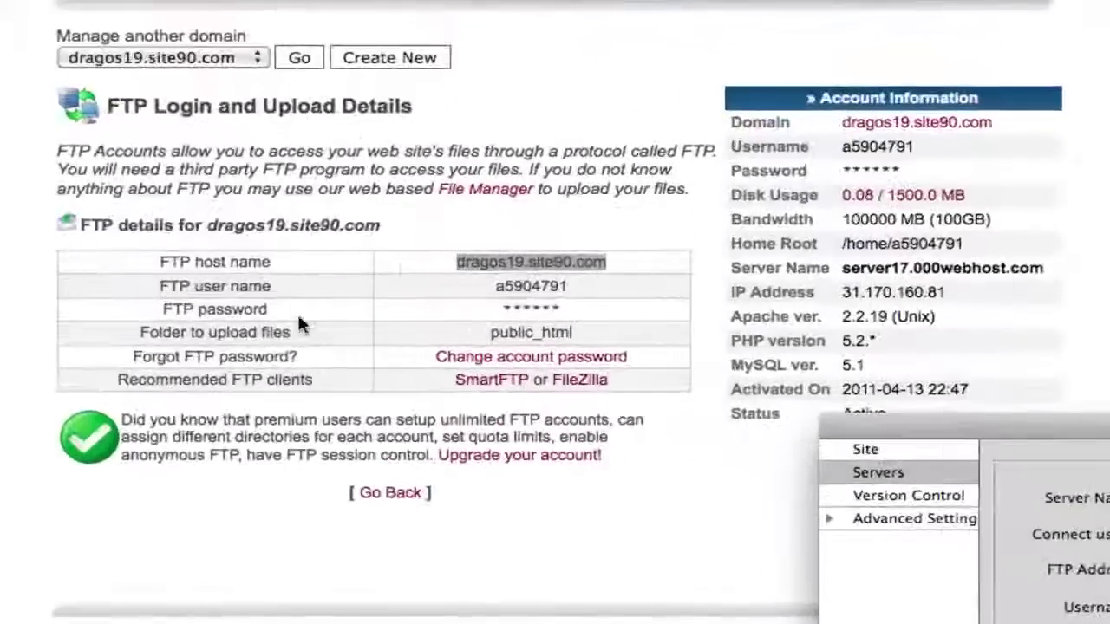
Fill in Username with the copied FTP user name, then enter the account password.
left_click(505, 283)
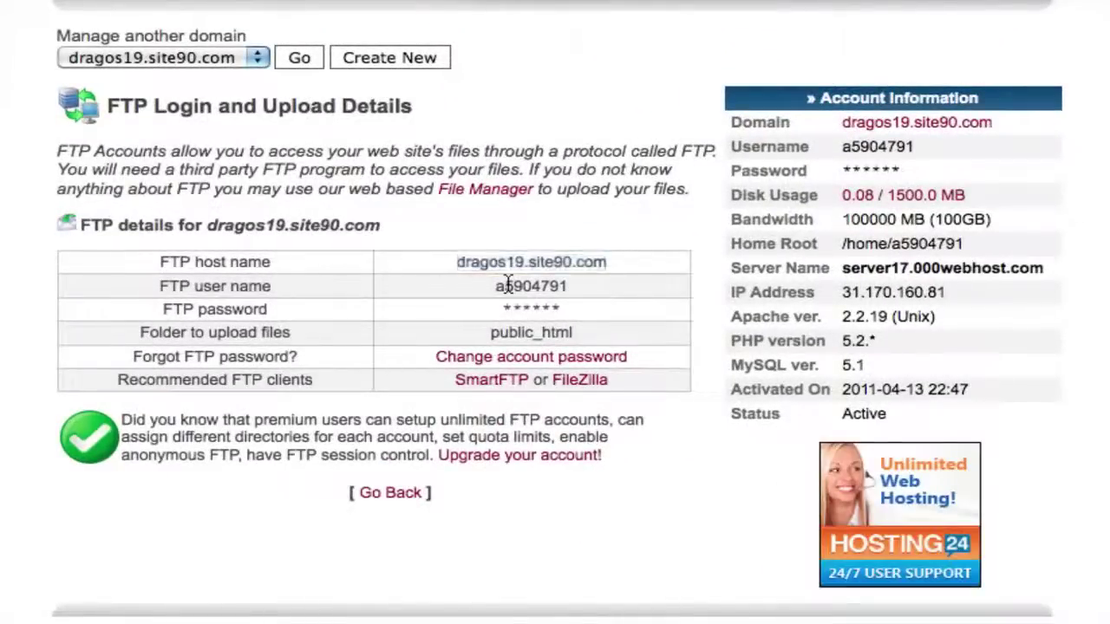
double_click(508, 286)
key("super+c")
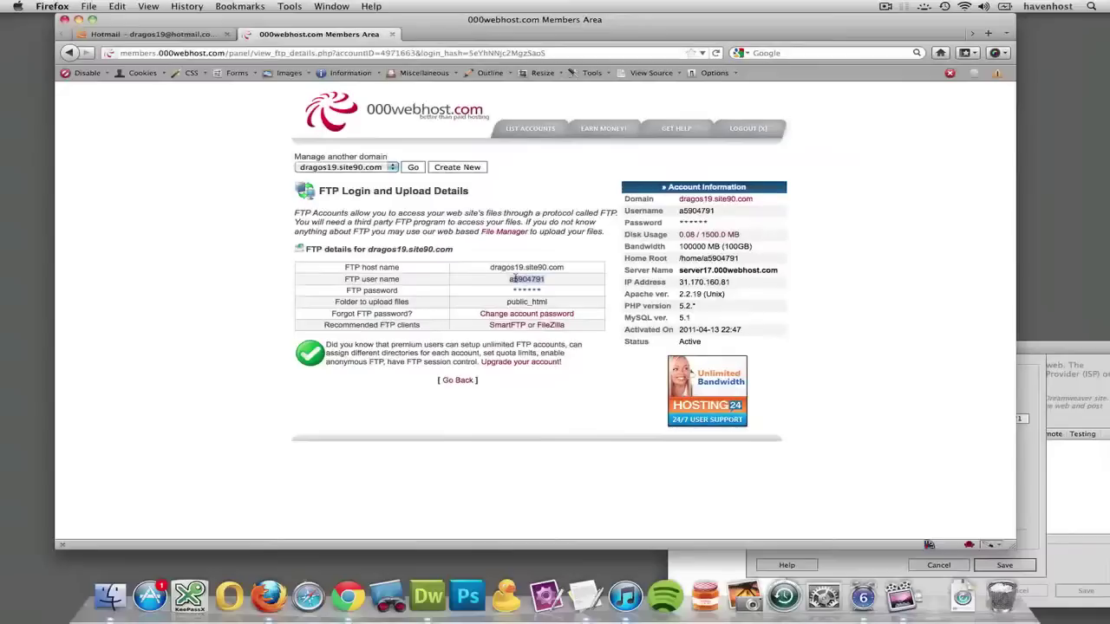
left_click(962, 514)
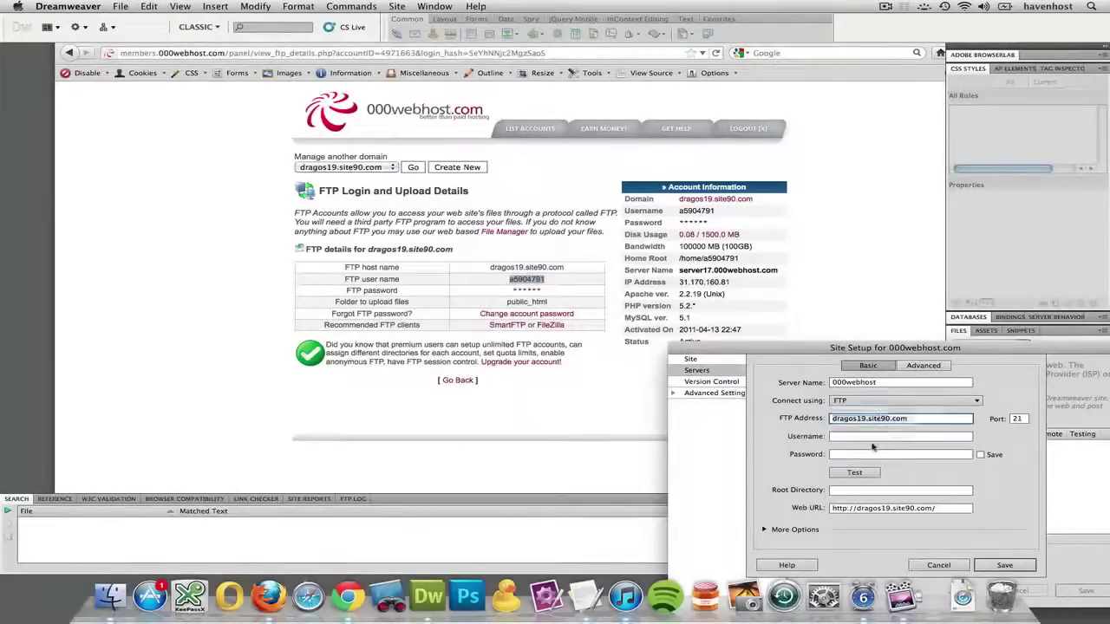
left_click(868, 436)
key("super+v")
key("Tab")
type("**")
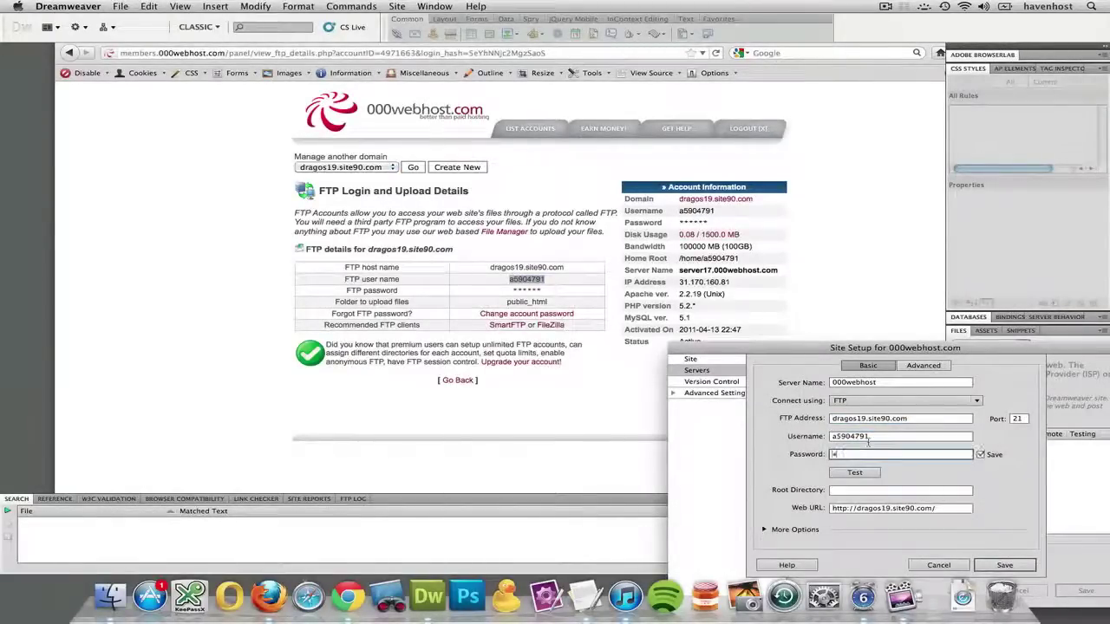
type("******")
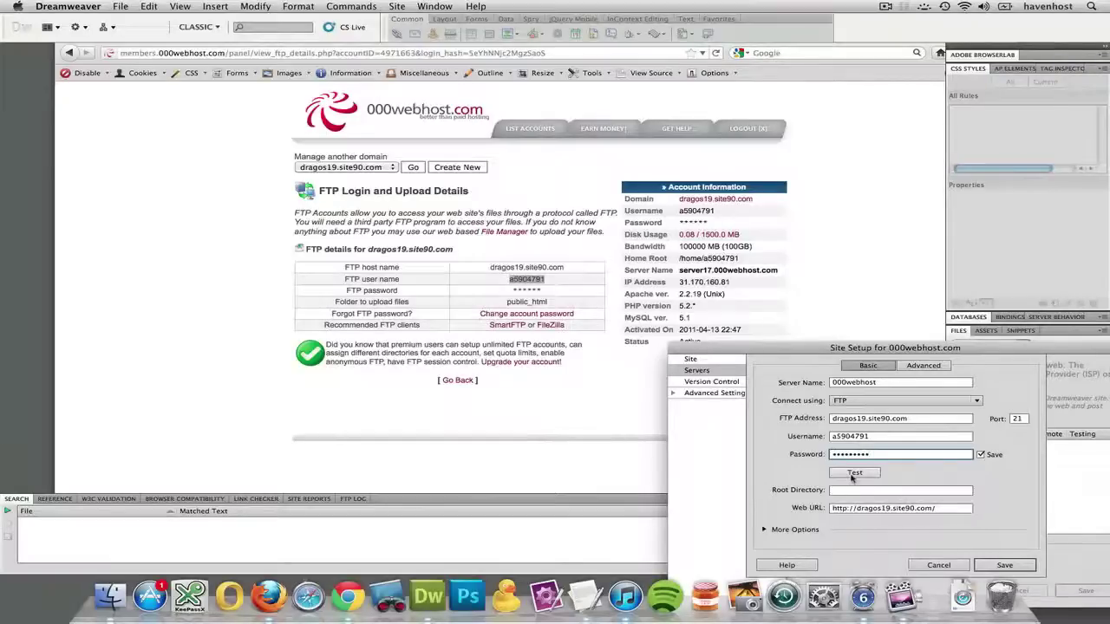
Test the FTP settings, allowing both firewall prompts, and dismiss the successful-connection alert.
left_click(852, 475)
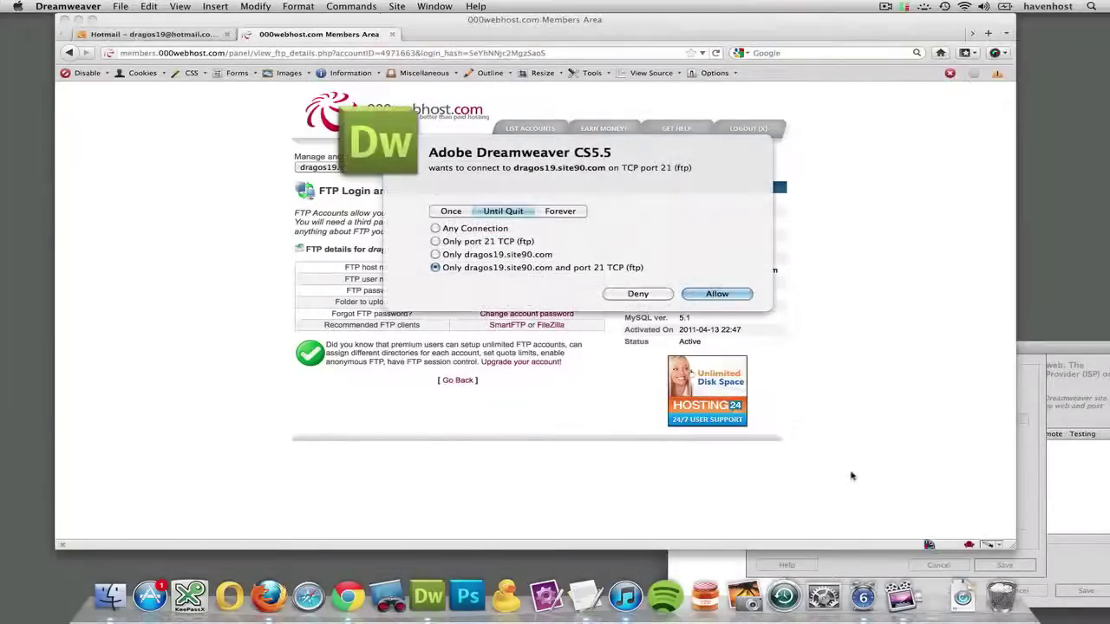
left_click(730, 293)
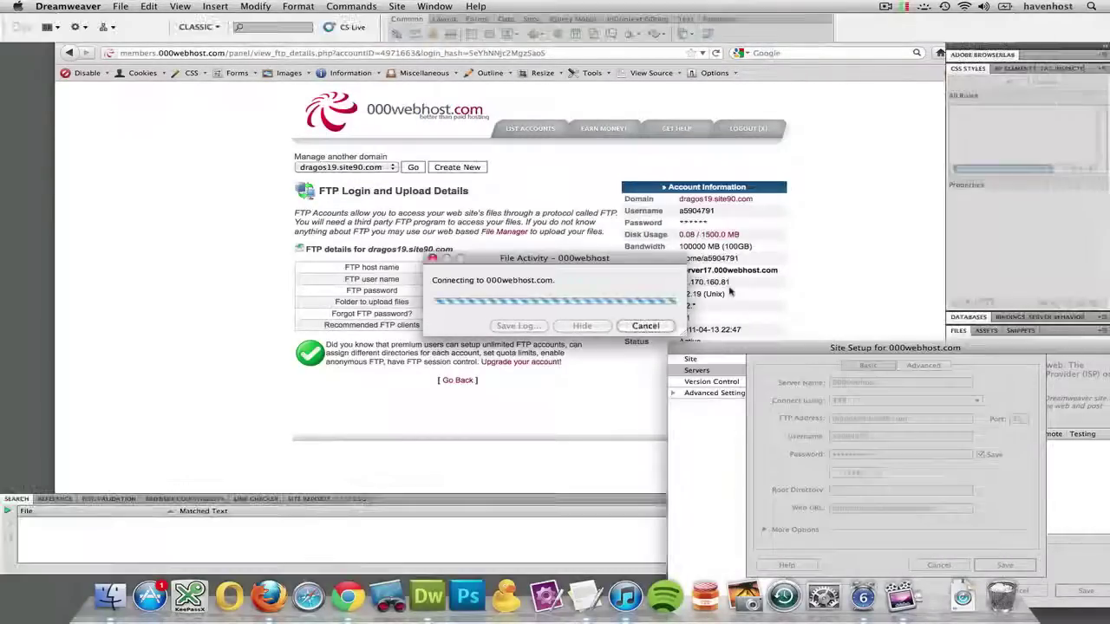
left_click(723, 294)
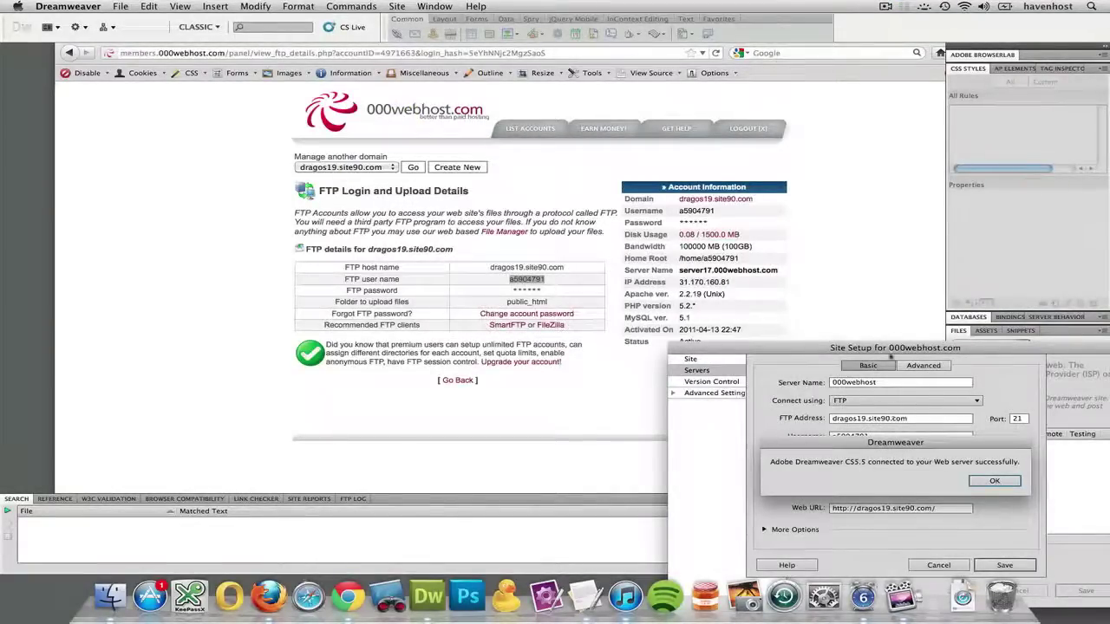
left_click_drag(891, 346, 830, 220)
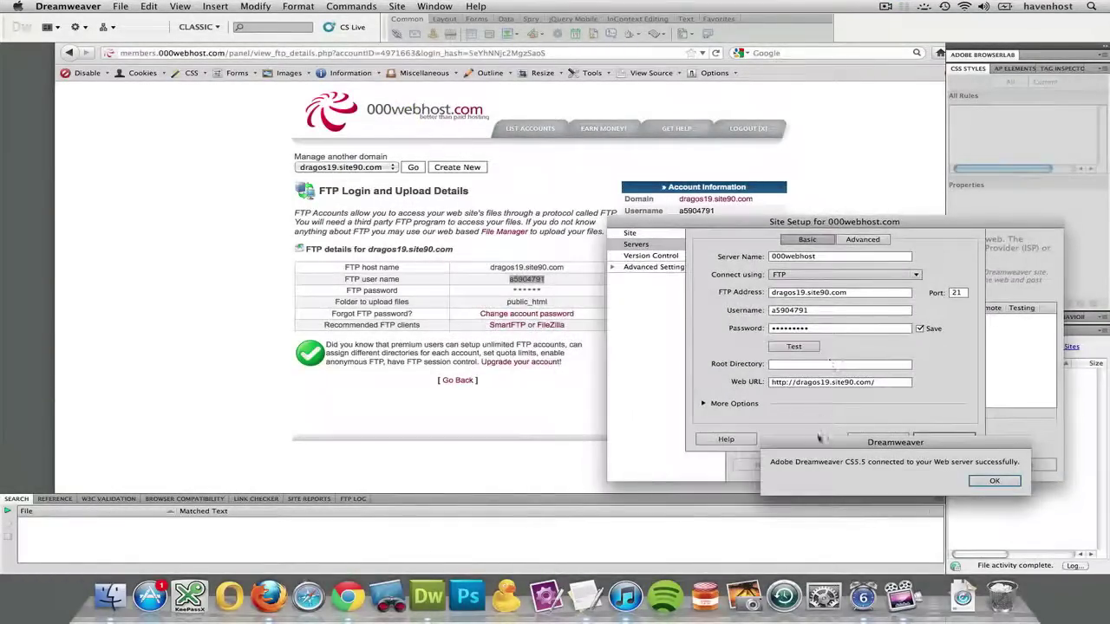
left_click_drag(822, 439, 657, 177)
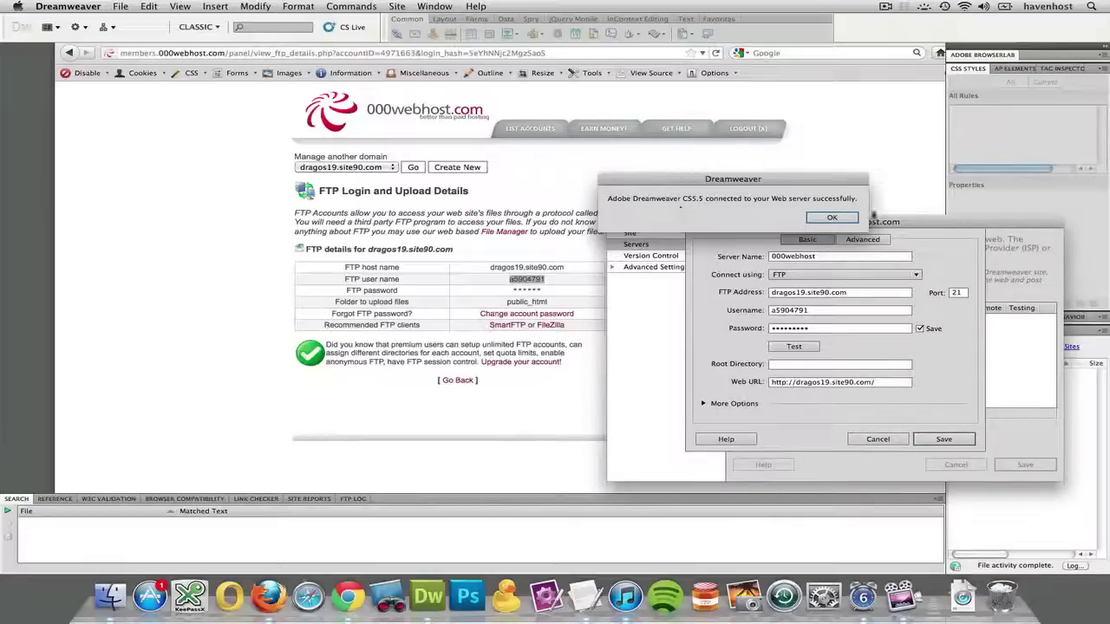
left_click(832, 218)
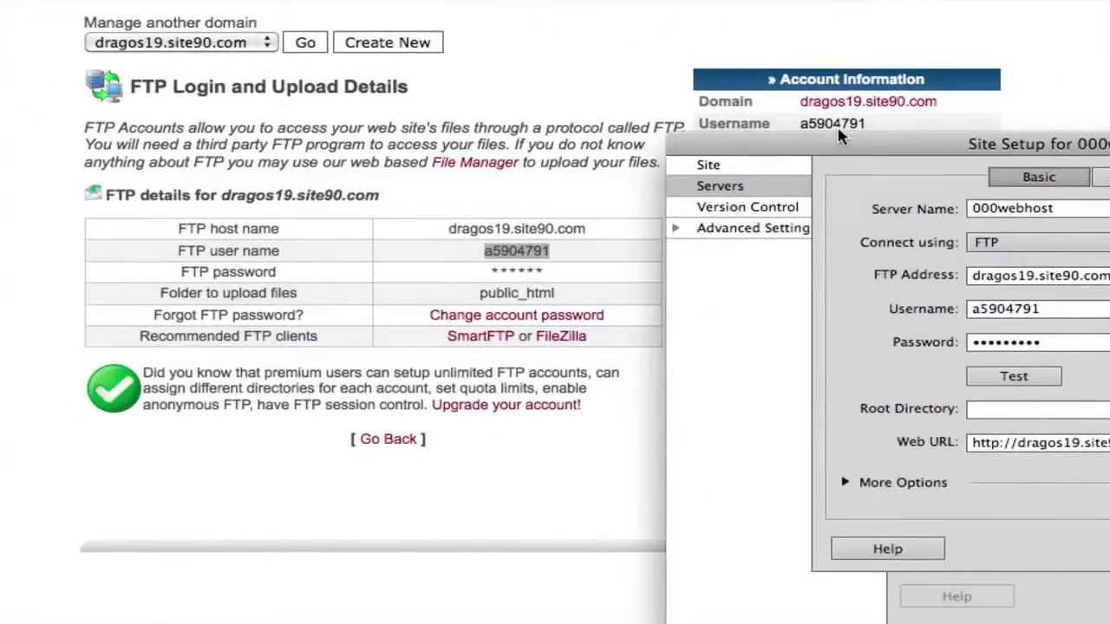
Save the 000webhost FTP server entry, then save the Site Setup dialog.
left_click_drag(840, 136, 303, 78)
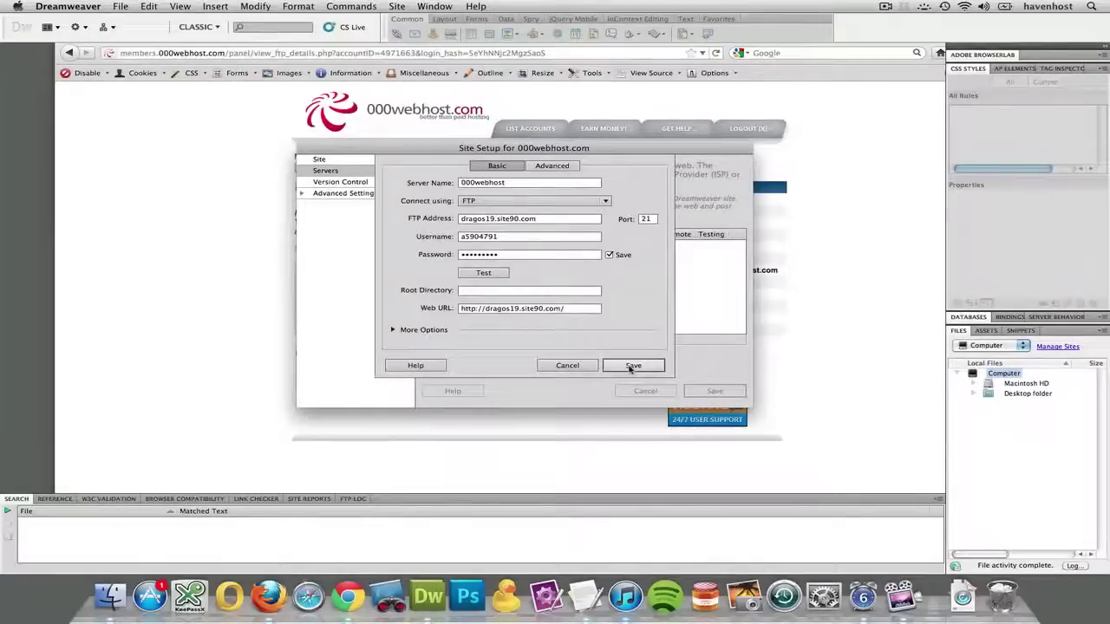
left_click(614, 380)
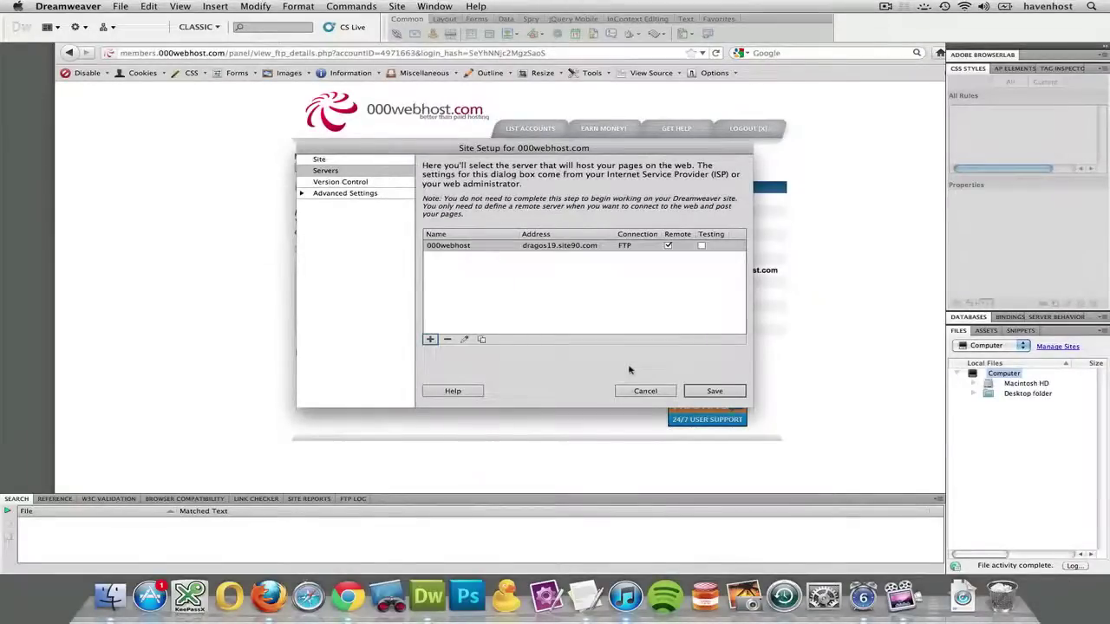
left_click(707, 391)
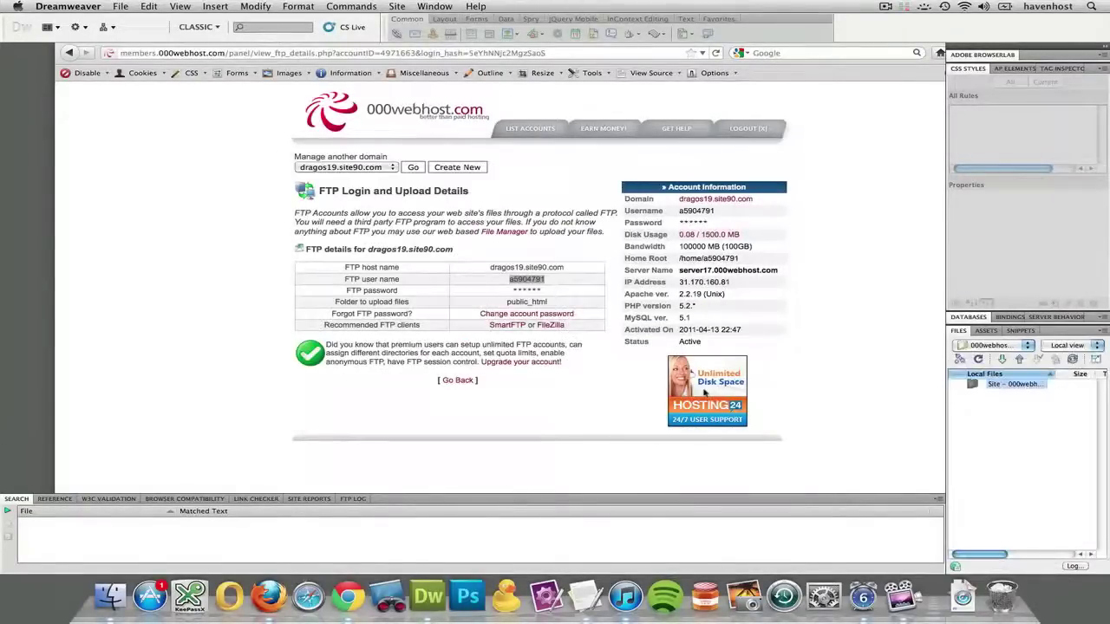
Expand the Files panel and connect to the remote host to list .ftpquota, DO_NOT_UPLOAD_HERE and public_html.
left_click(1097, 359)
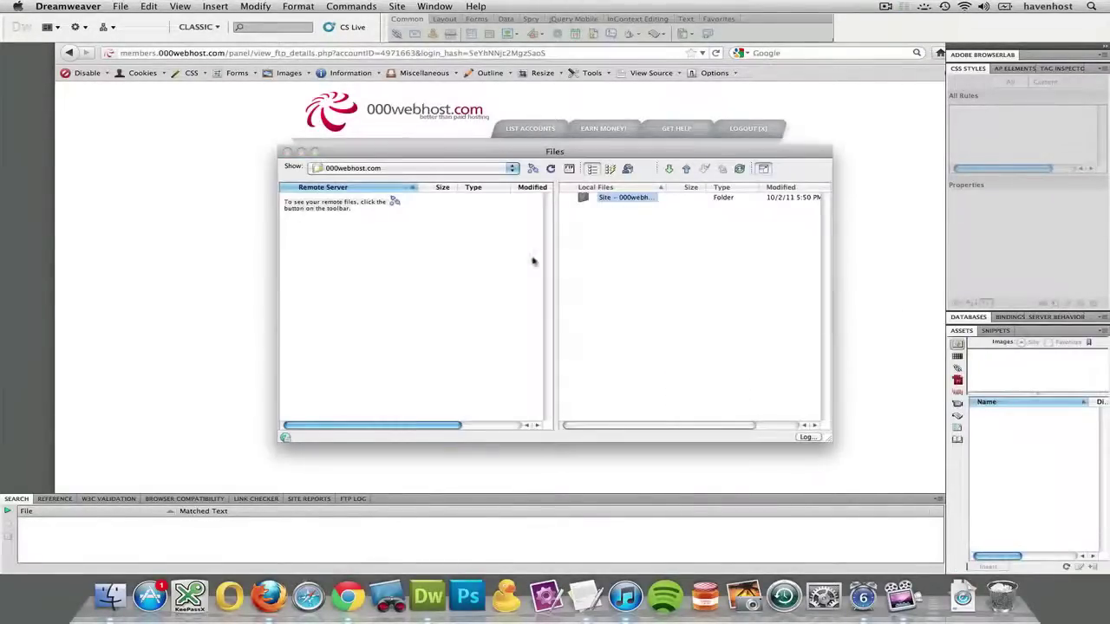
left_click(533, 169)
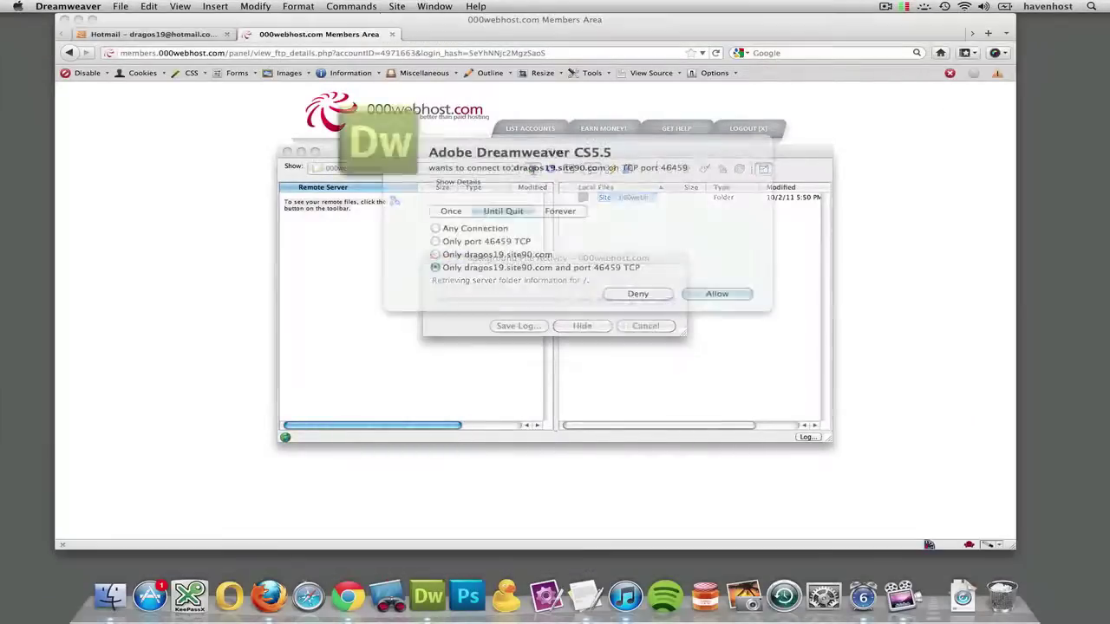
key("Return")
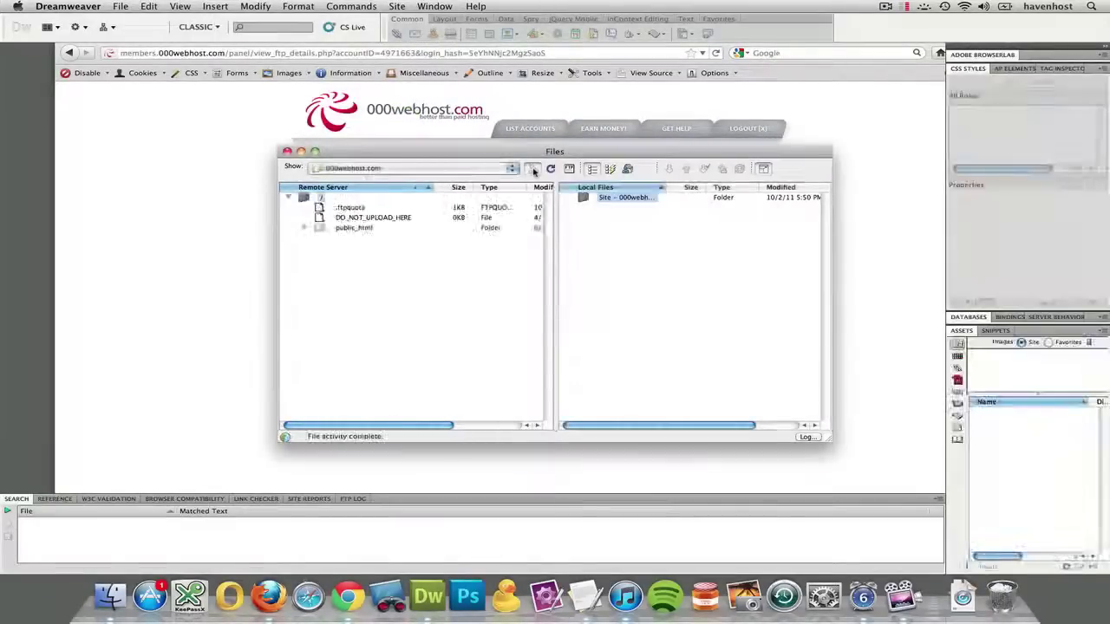
left_click(904, 6)
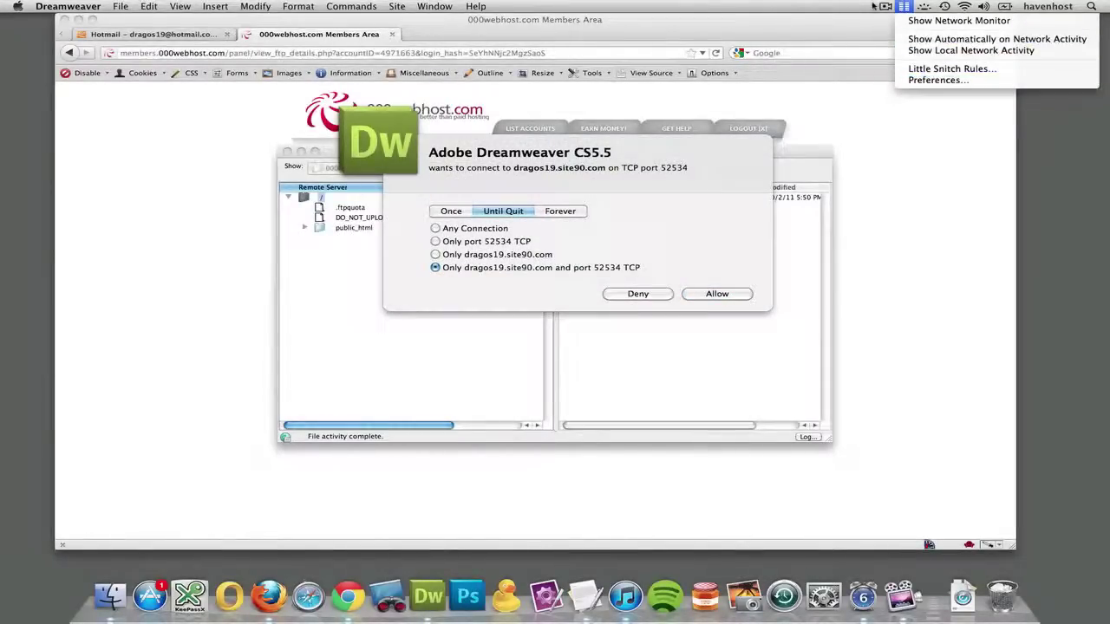
left_click(873, 6)
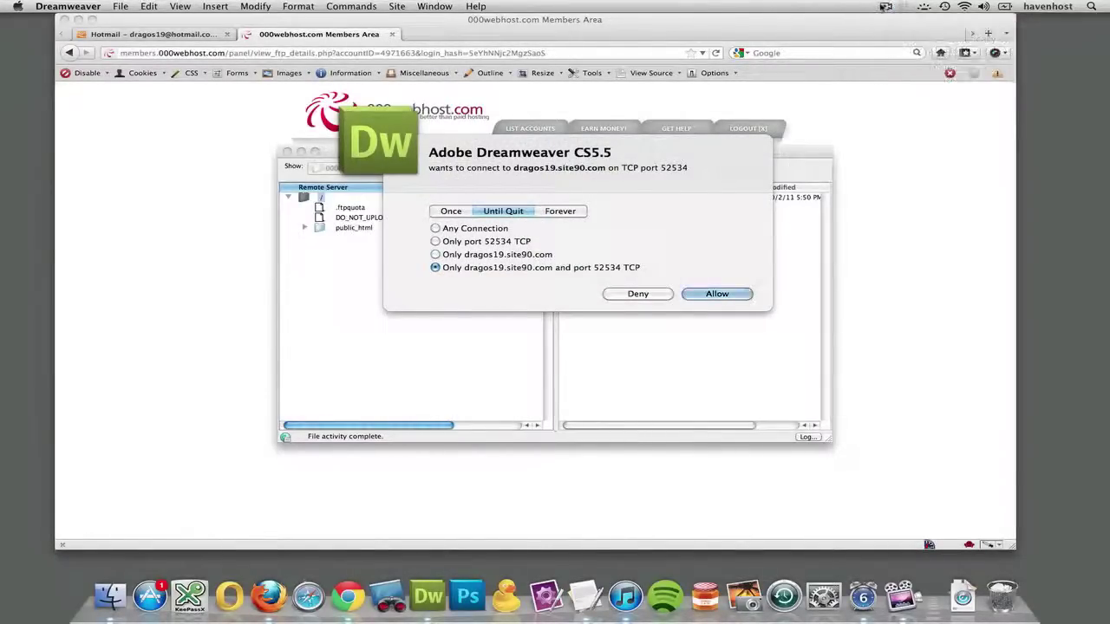
left_click(885, 6)
left_click(817, 5)
mouse_move(626, 163)
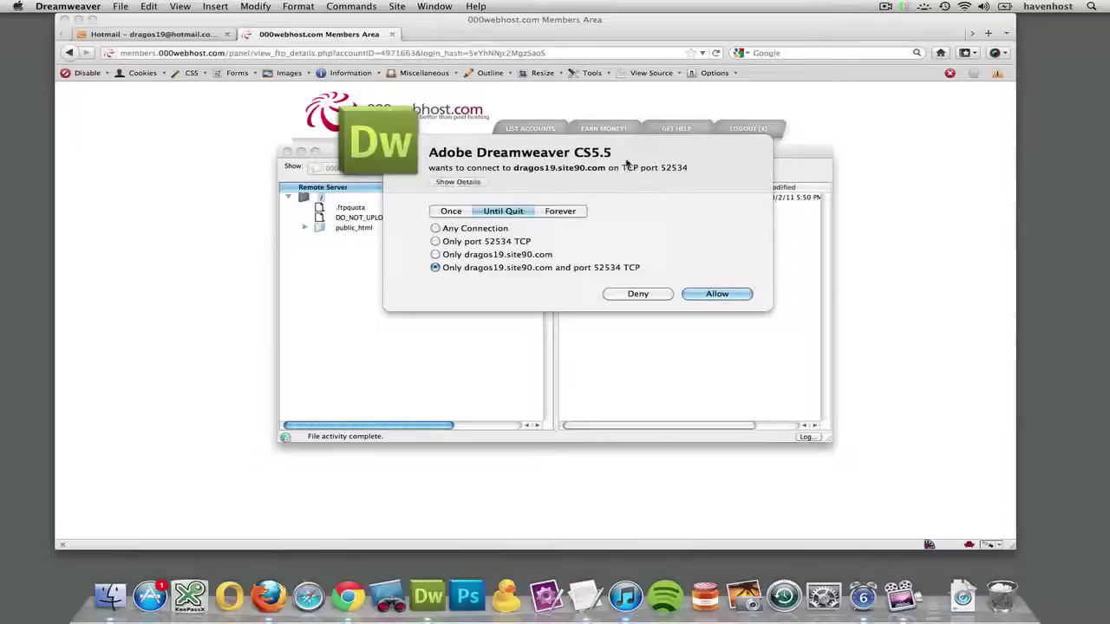
left_click(707, 295)
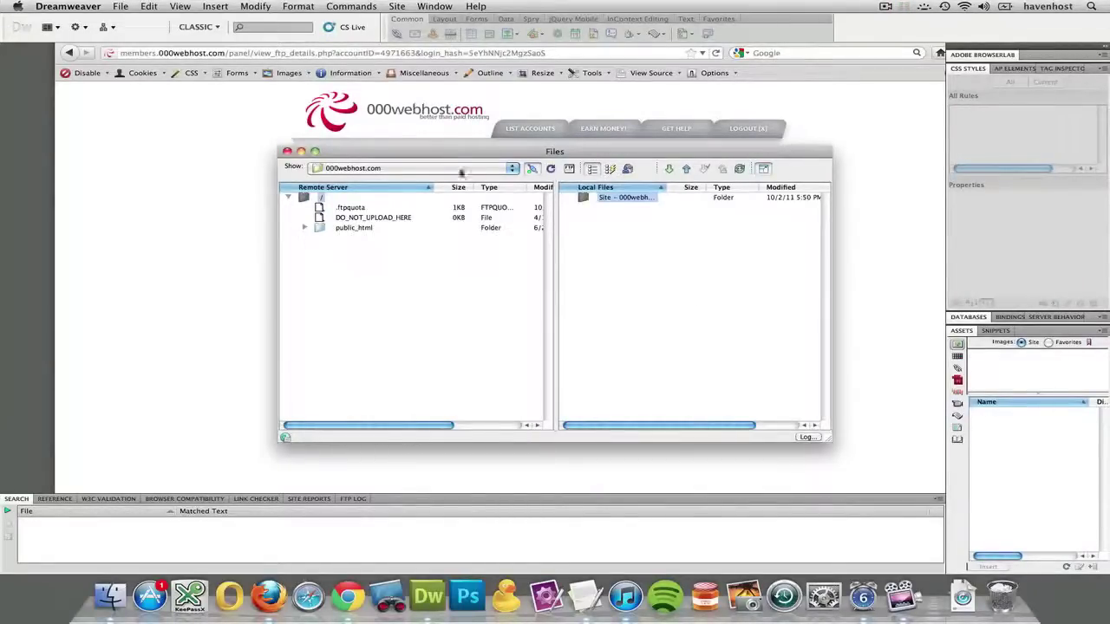
Move and enlarge the Files window, allowing another Dreamweaver connection request.
left_click_drag(452, 158, 298, 76)
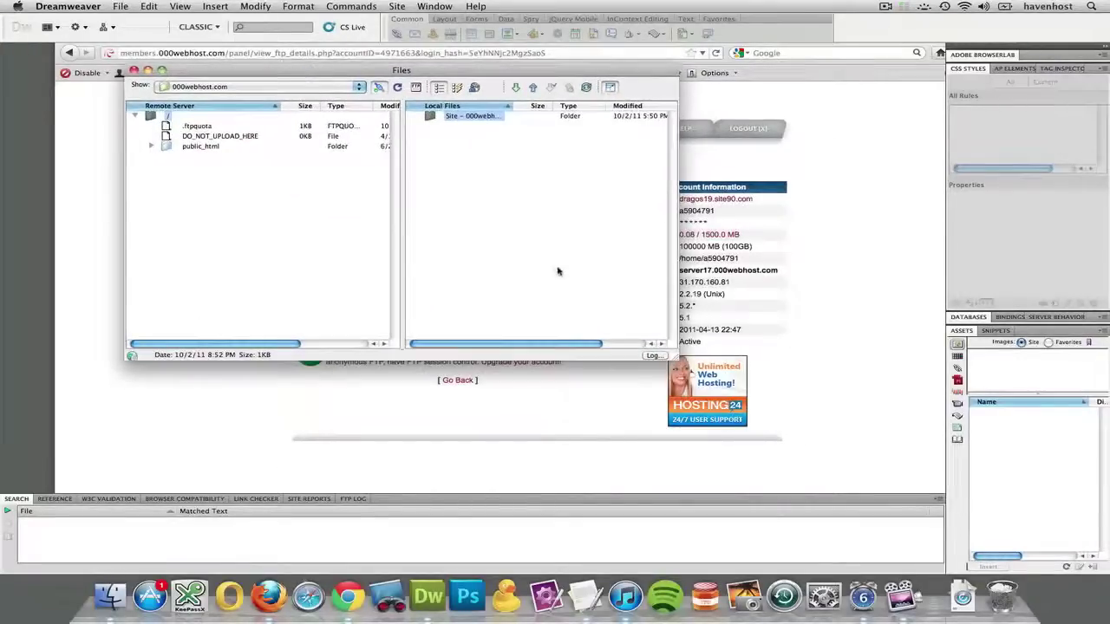
left_click_drag(675, 359, 869, 481)
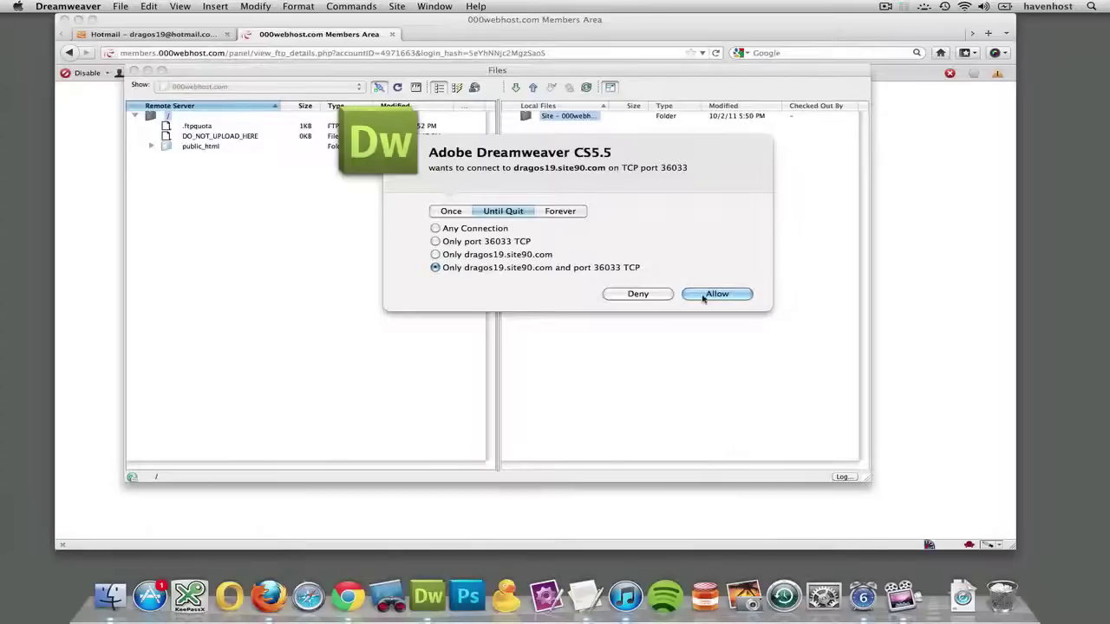
left_click(707, 295)
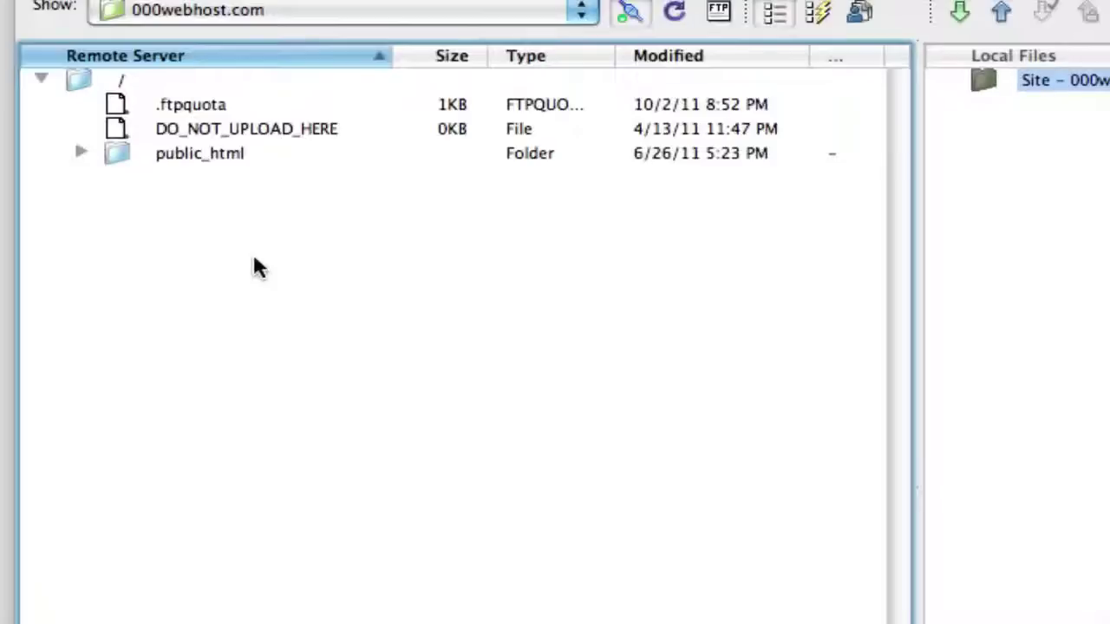
Open the remote public_html folder, allow the FTP connection, then bring Firefox forward.
double_click(208, 152)
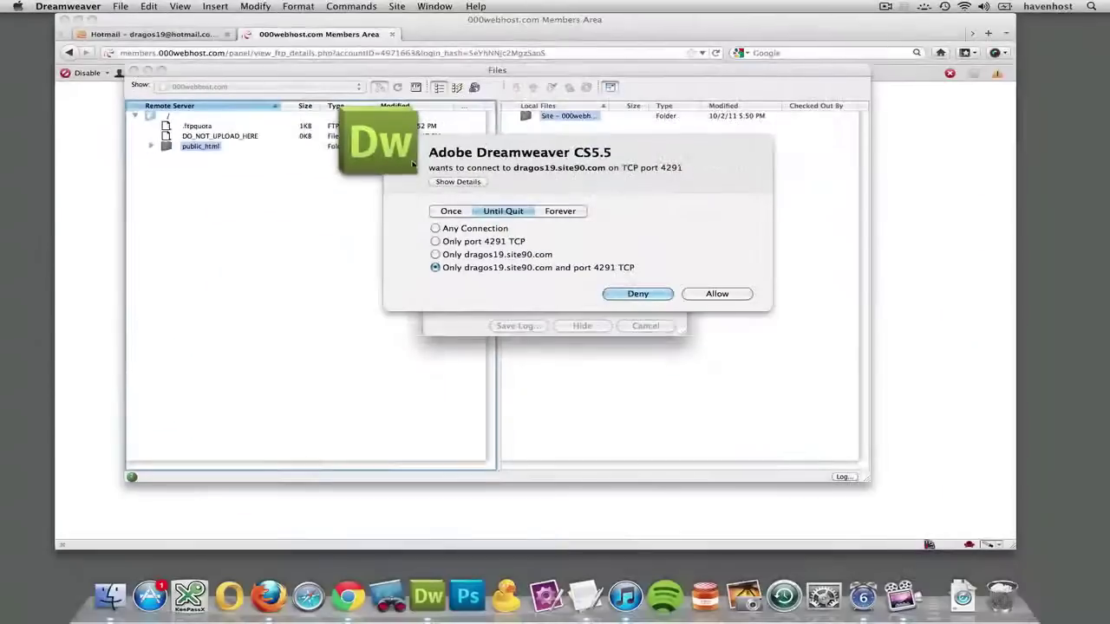
left_click(716, 294)
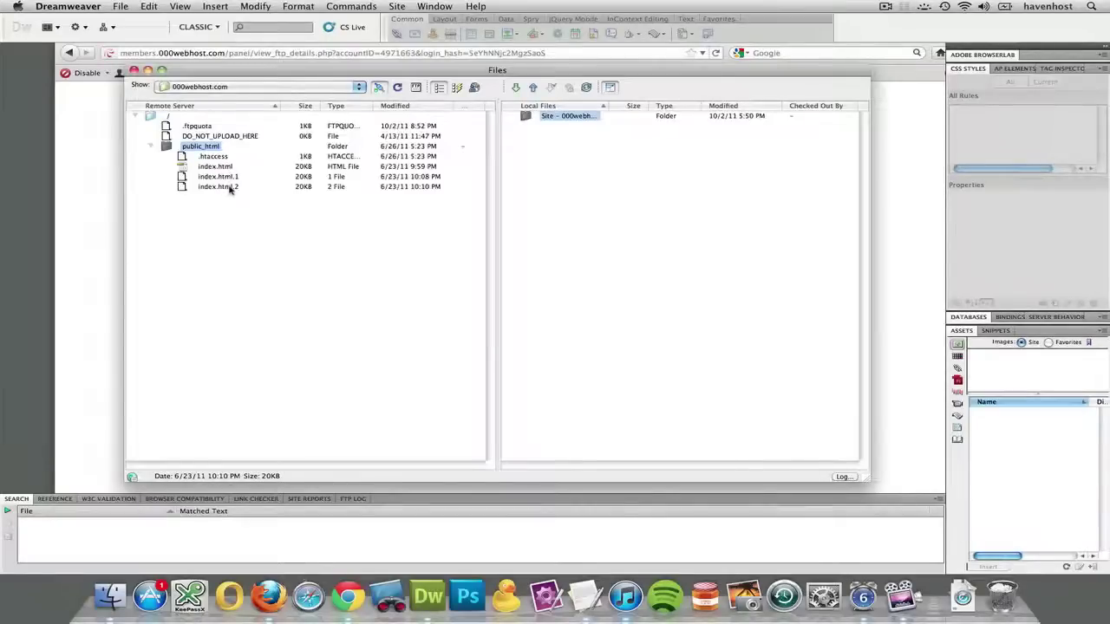
left_click_drag(215, 166, 179, 171)
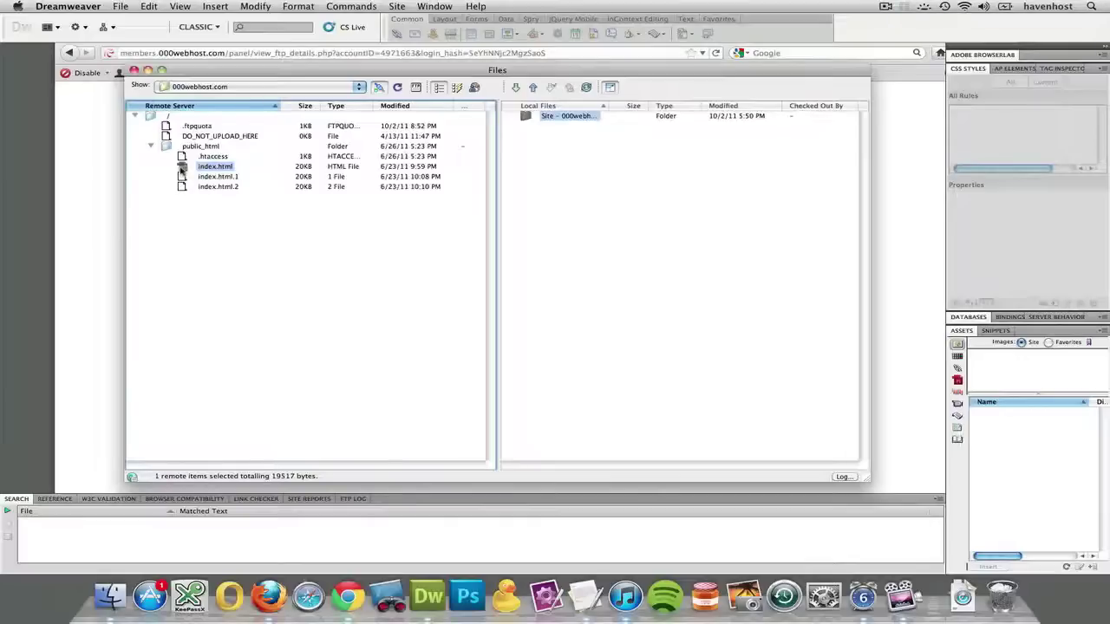
left_click_drag(179, 171, 97, 191)
left_click(96, 191)
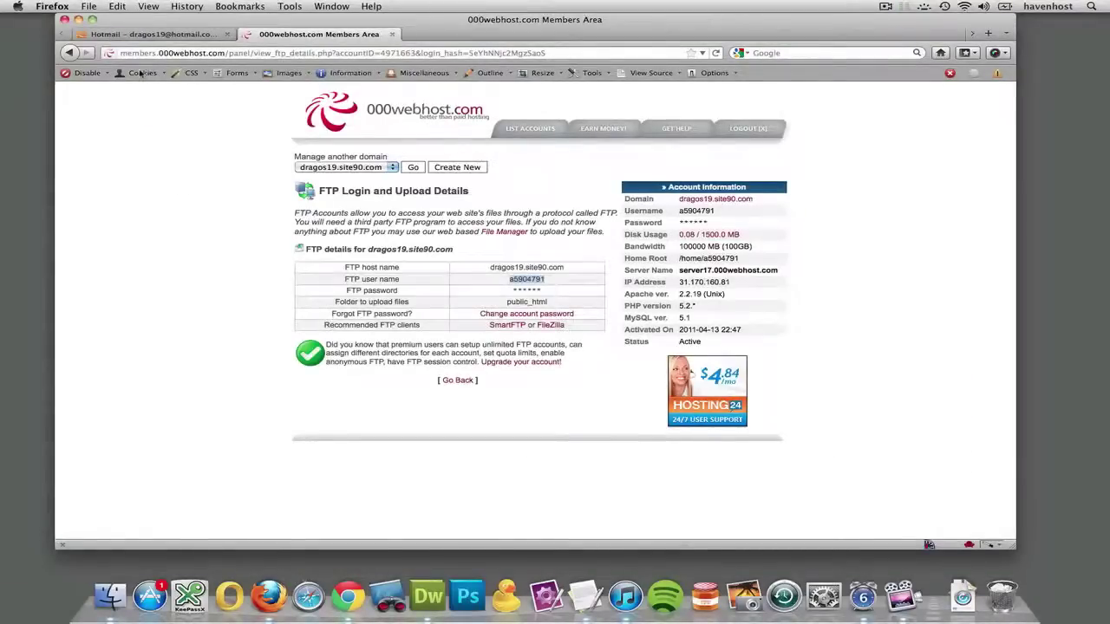
Load dragos19.site90.com in a new Firefox tab.
key("super+t")
type("dragos19")
key("Down")
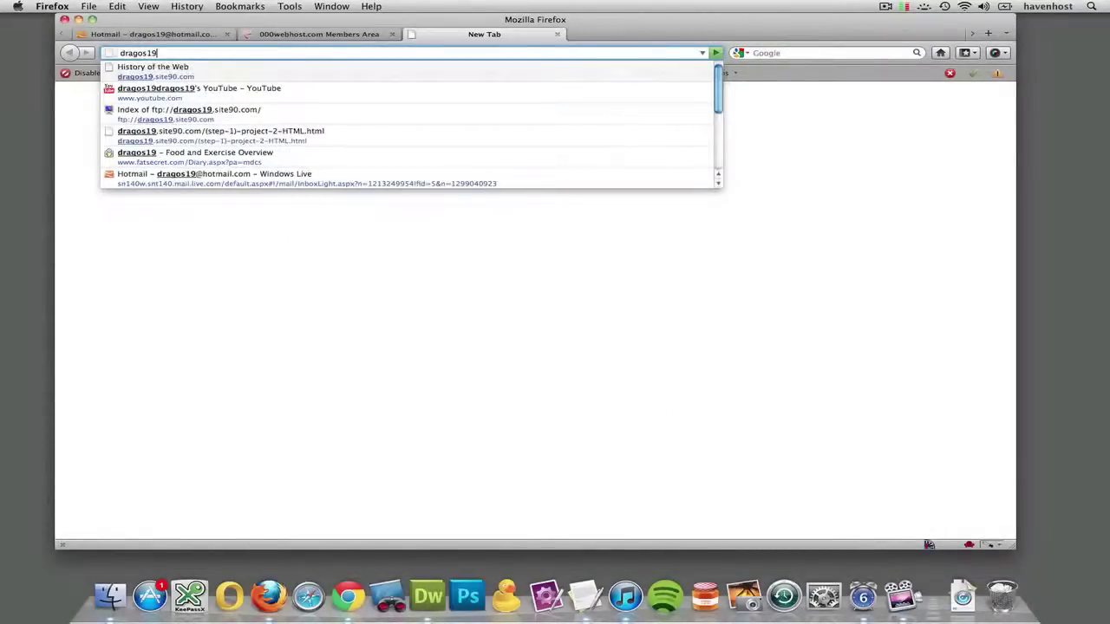
key("Return")
Scroll through the live History of the Web page, then return to the 000webhost FTP details tab.
scroll(254, 219, "down", 10)
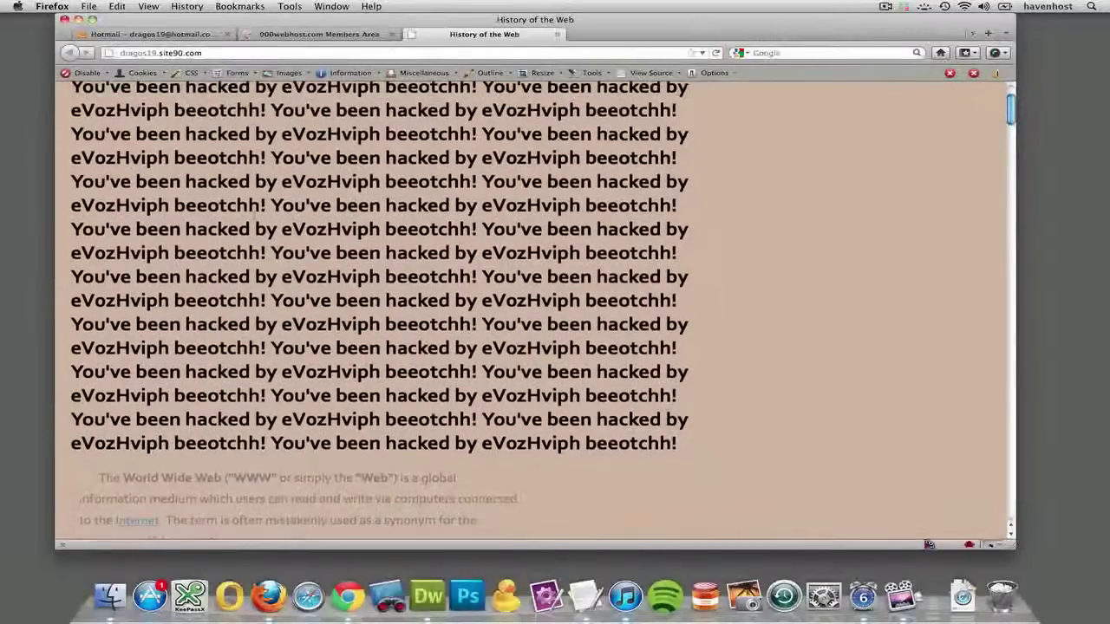
scroll(254, 219, "up", 10)
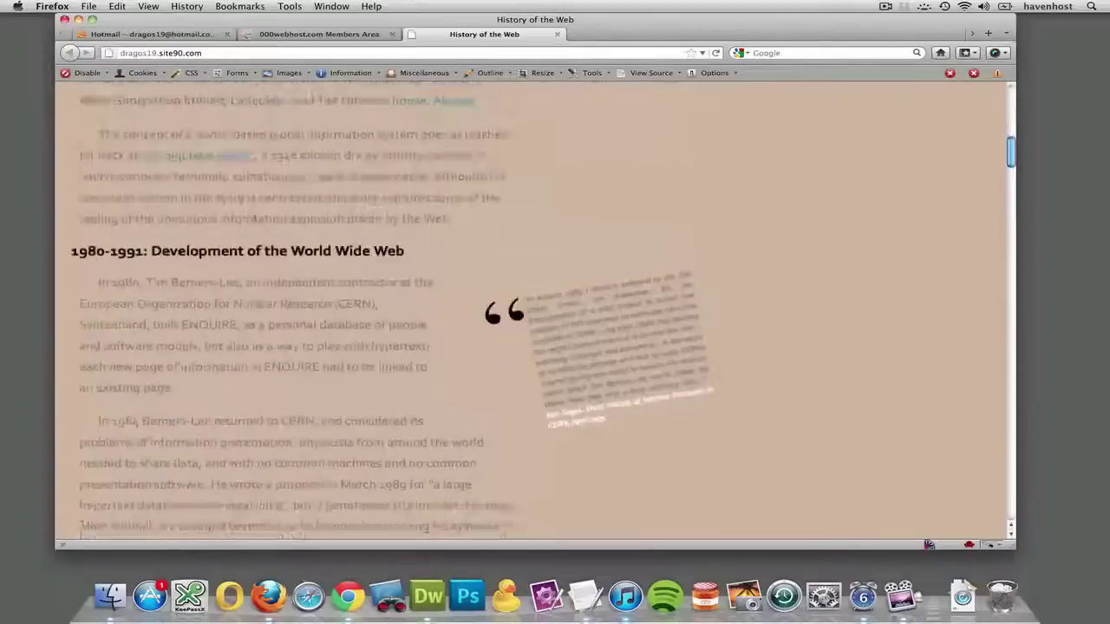
left_click_drag(280, 140, 198, 259)
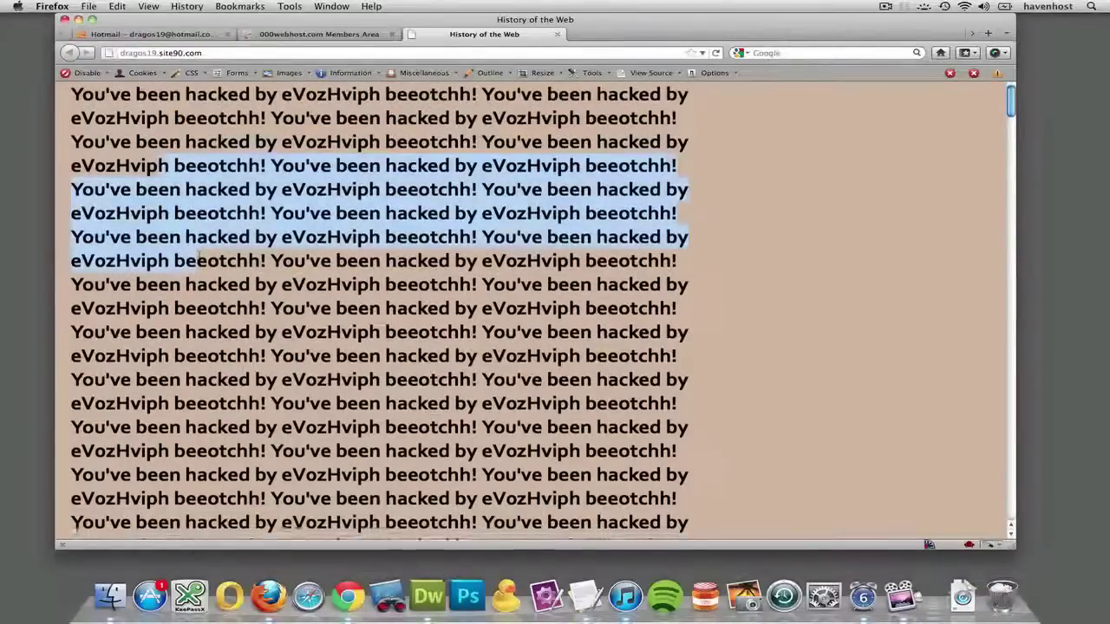
scroll(199, 260, "down", 4)
scroll(199, 258, "down", 6)
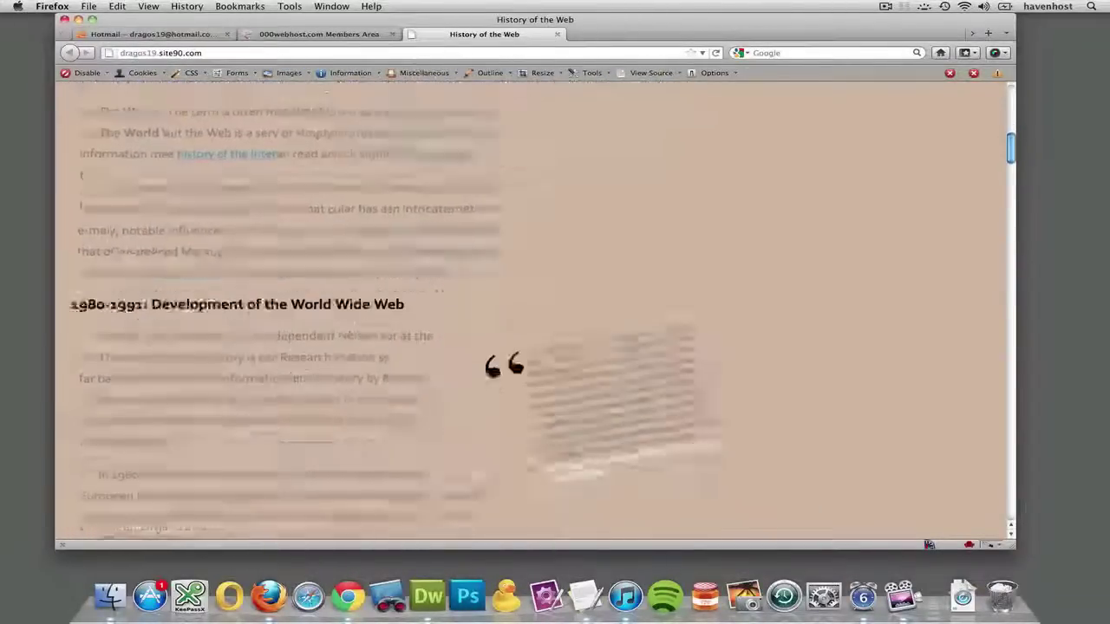
scroll(199, 254, "up", 8)
scroll(198, 254, "down", 4)
scroll(245, 292, "down", 5)
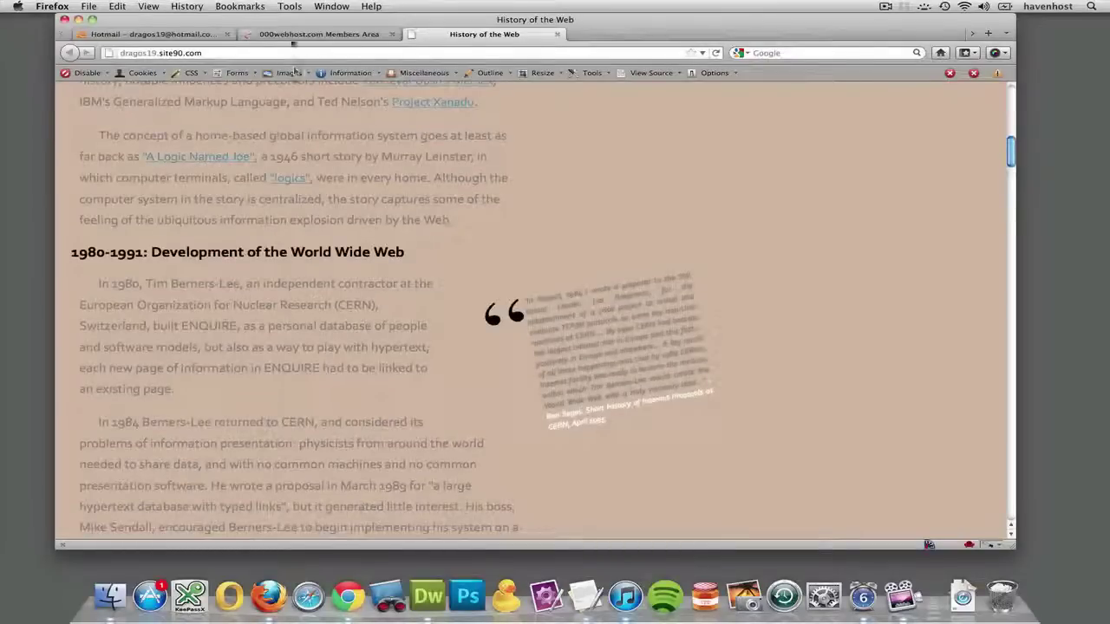
left_click(295, 35)
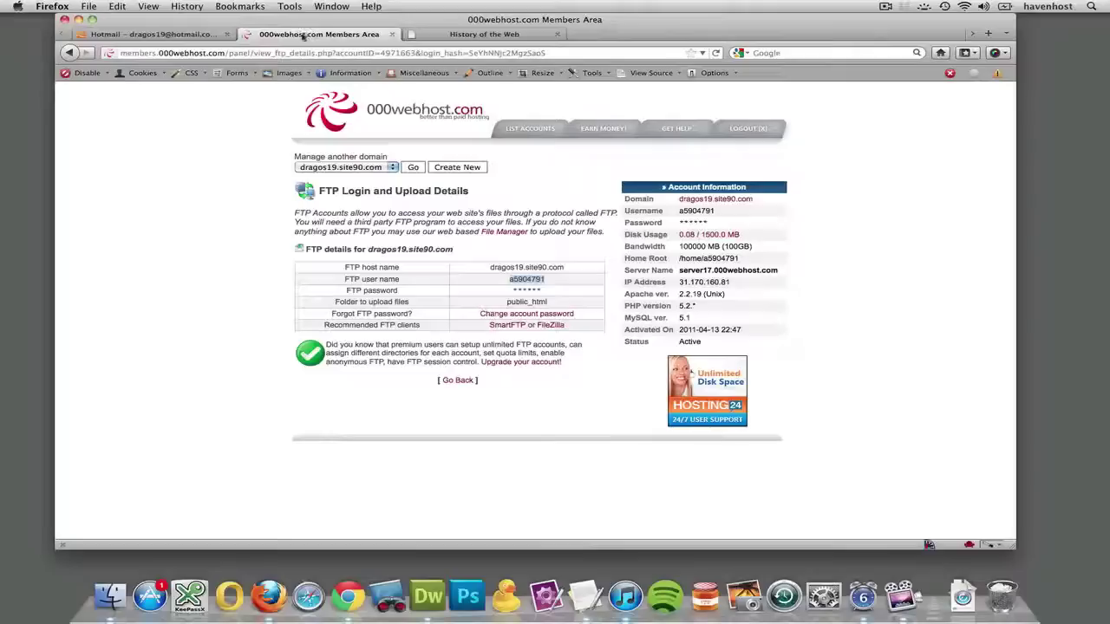
Open the 000webhost server entry for editing via Site > Manage Sites and the site's Servers list.
double_click(547, 303)
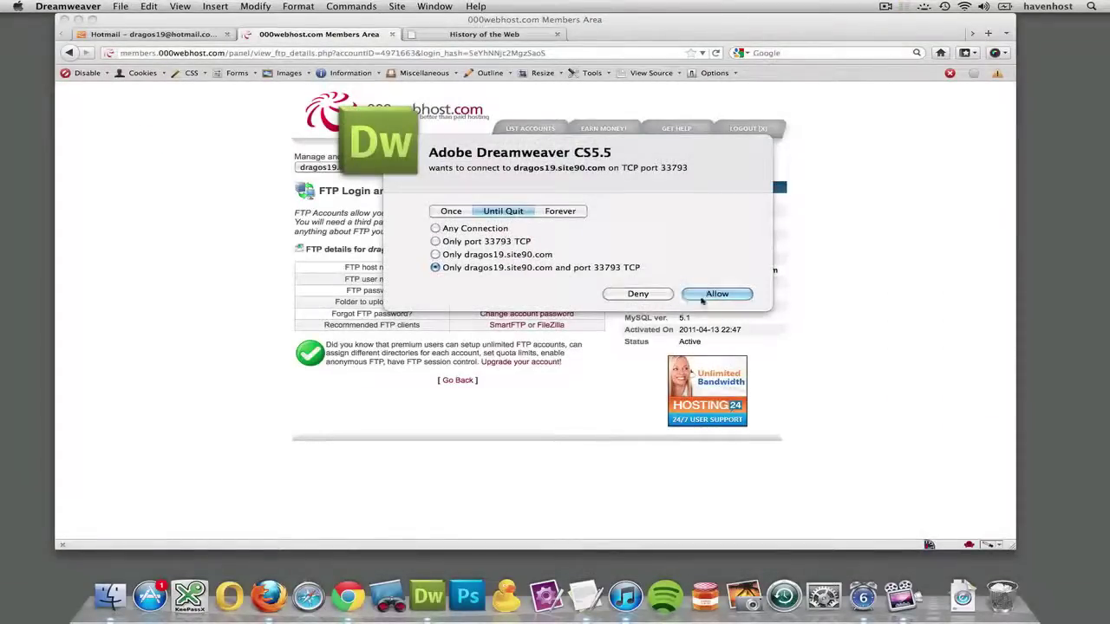
left_click(716, 294)
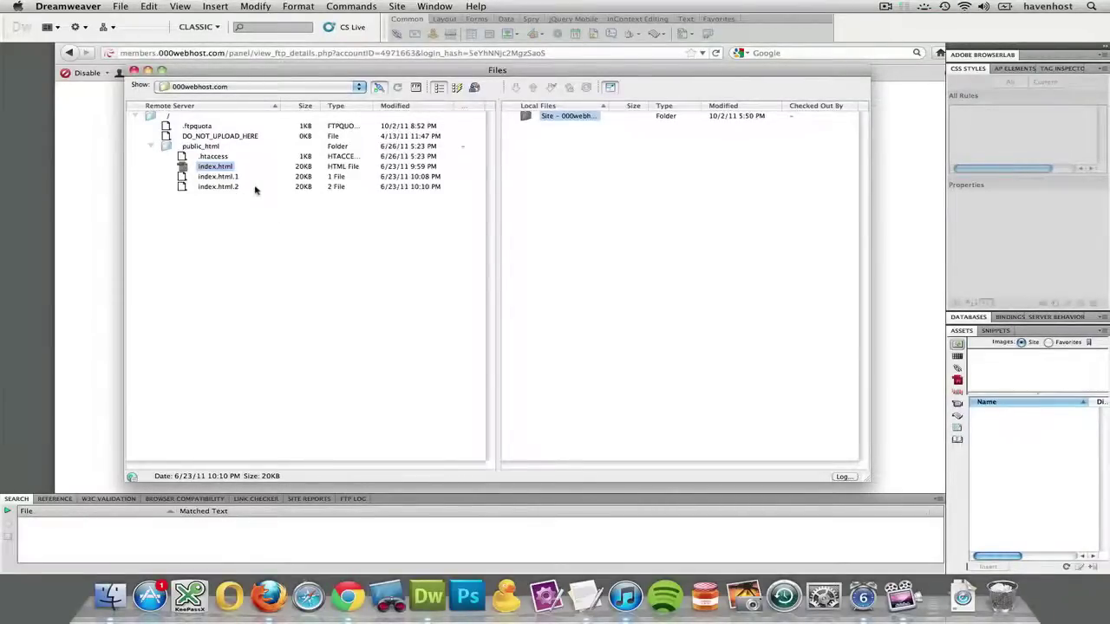
left_click(434, 6)
mouse_move(397, 7)
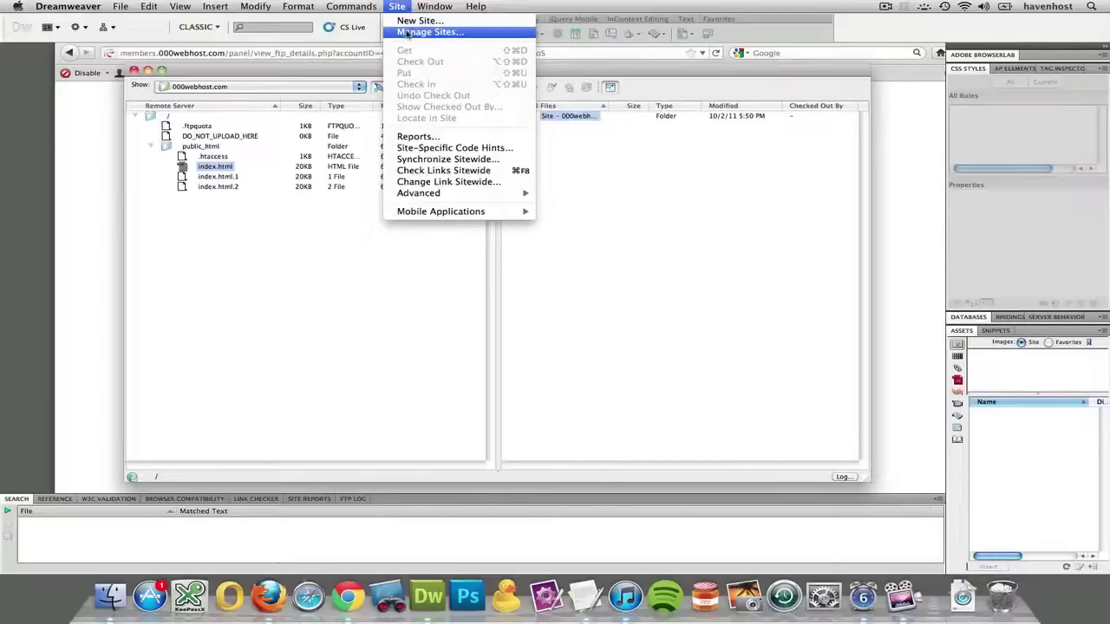
left_click(408, 33)
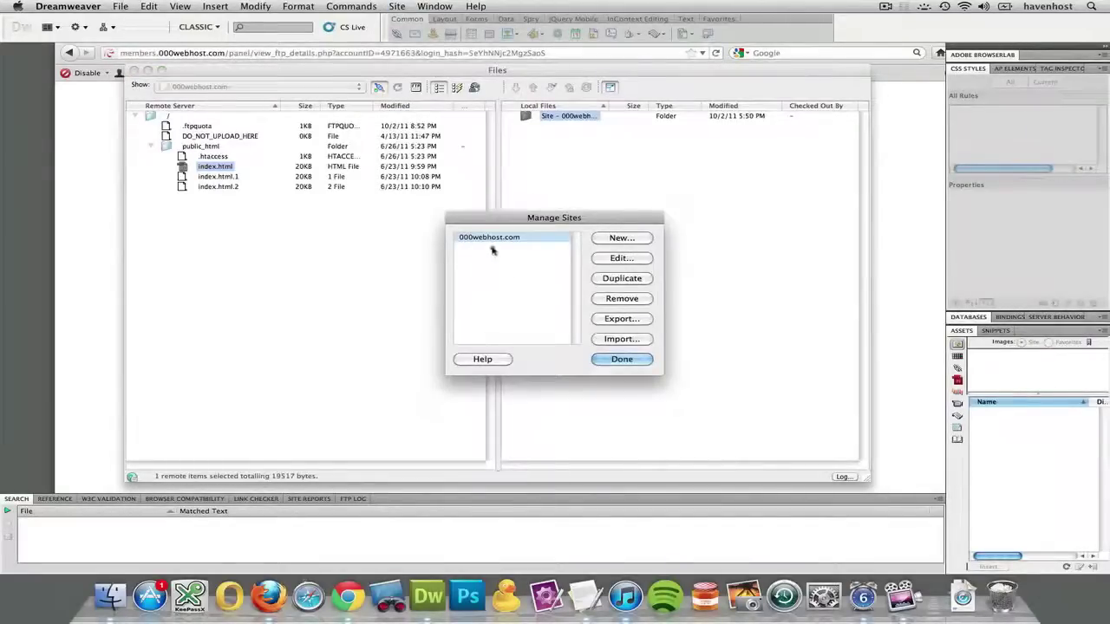
left_click(621, 257)
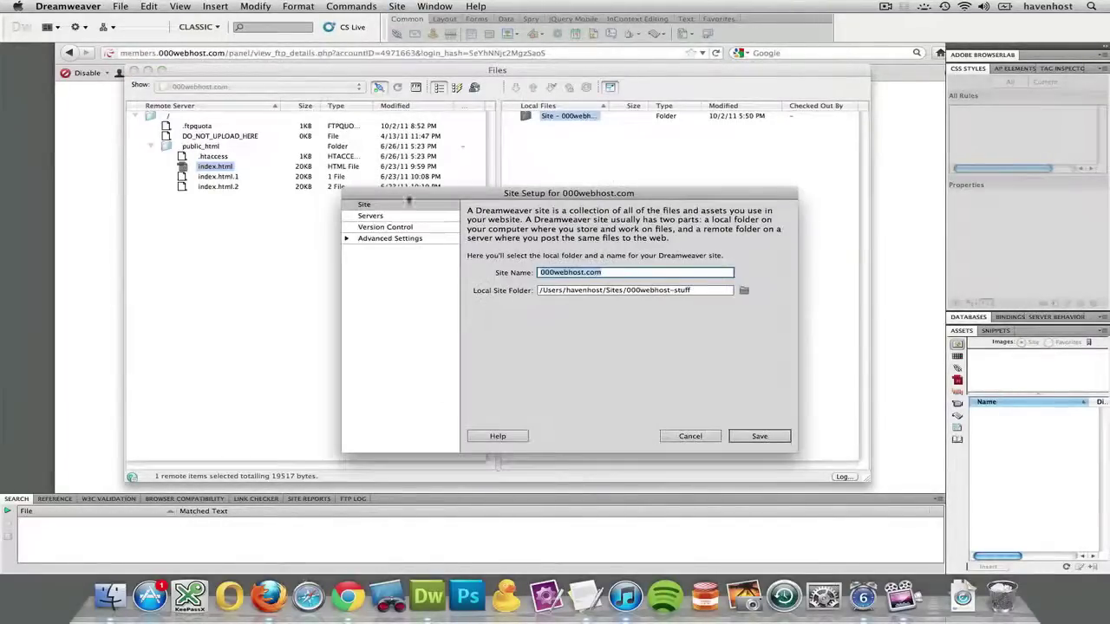
left_click(373, 215)
left_click(500, 291)
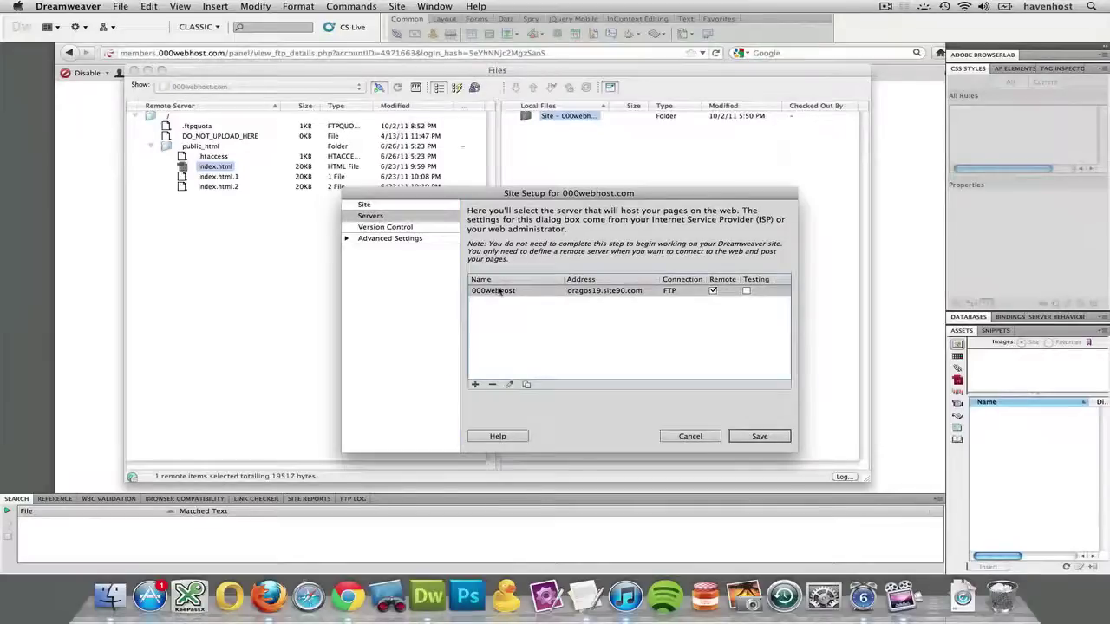
left_click(509, 384)
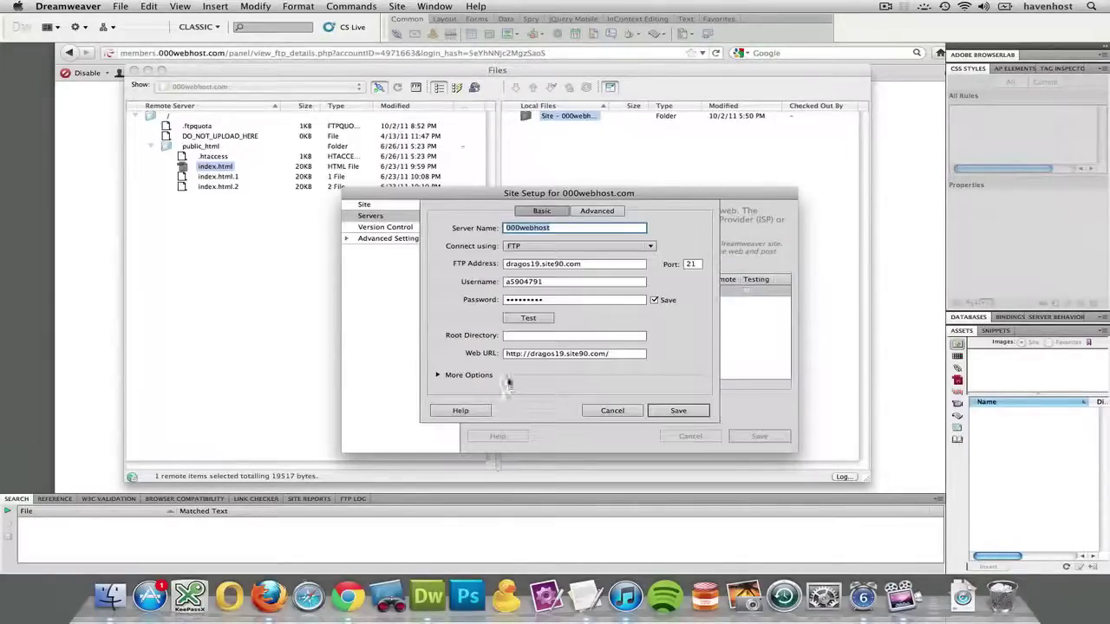
Set the server's Root Directory to public_html and save the server settings.
left_click(519, 336)
type("public_html")
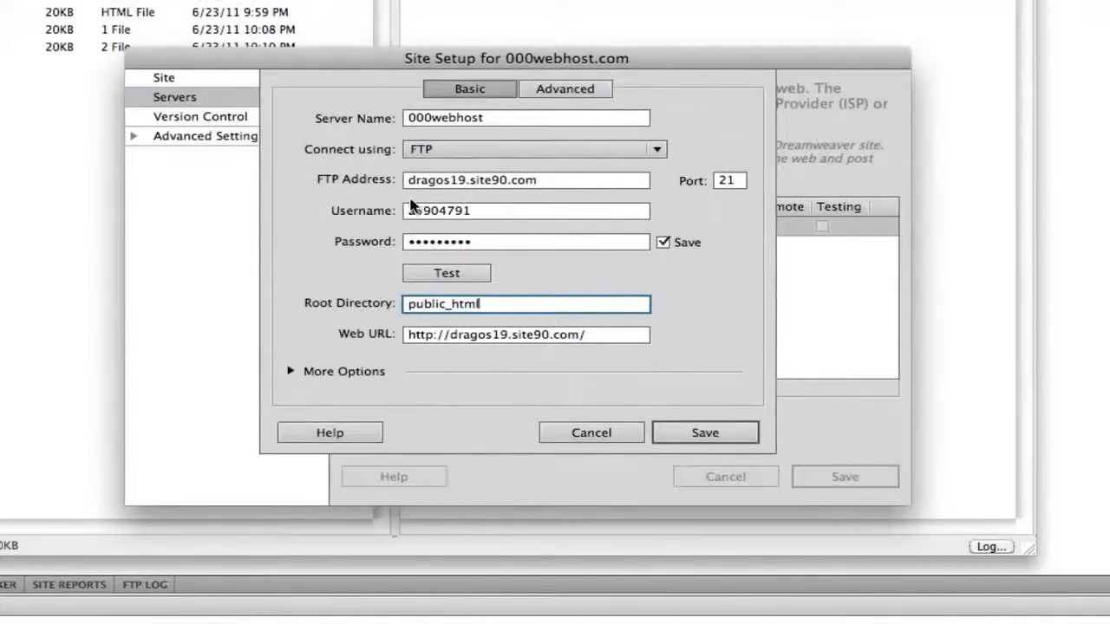
left_click_drag(406, 181, 558, 186)
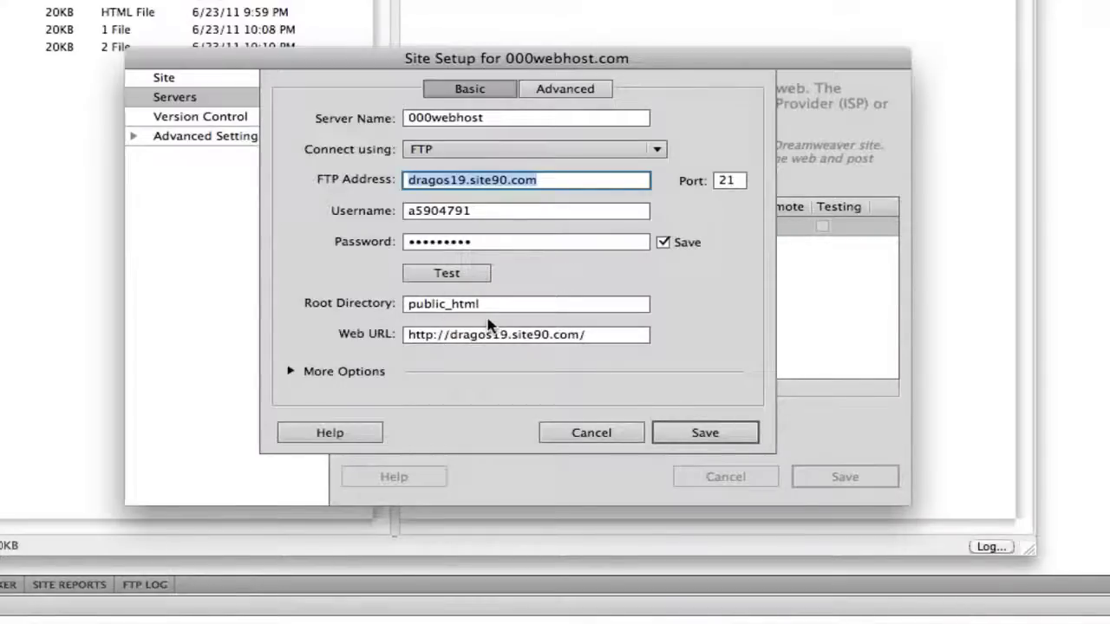
left_click(700, 438)
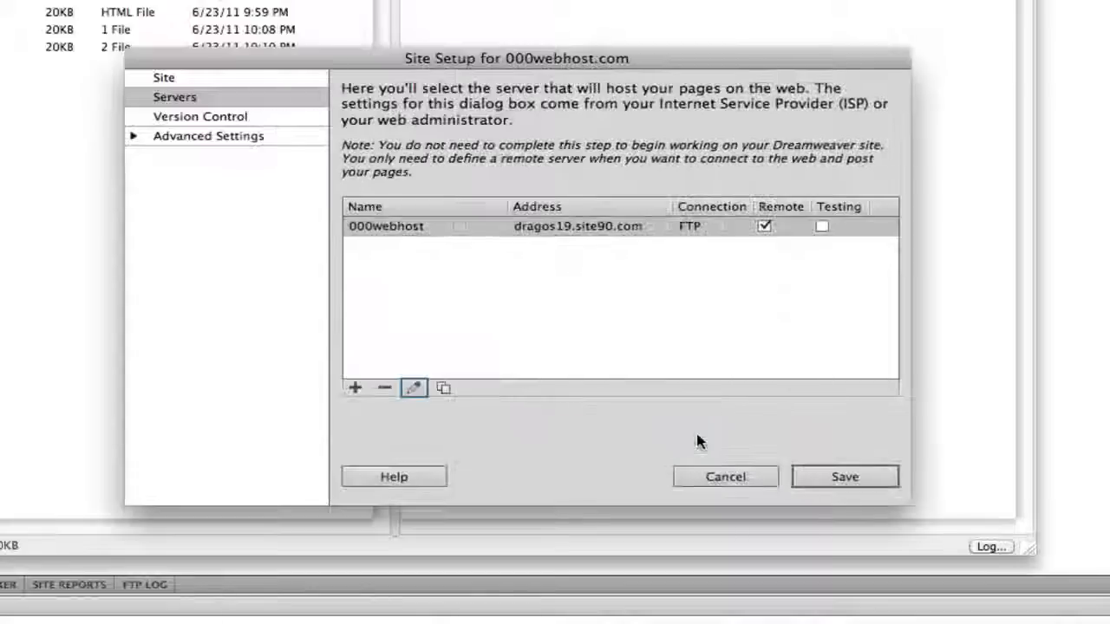
Save the site setup, close Manage Sites, and reconnect so the remote view opens at /public_html/.
left_click(827, 479)
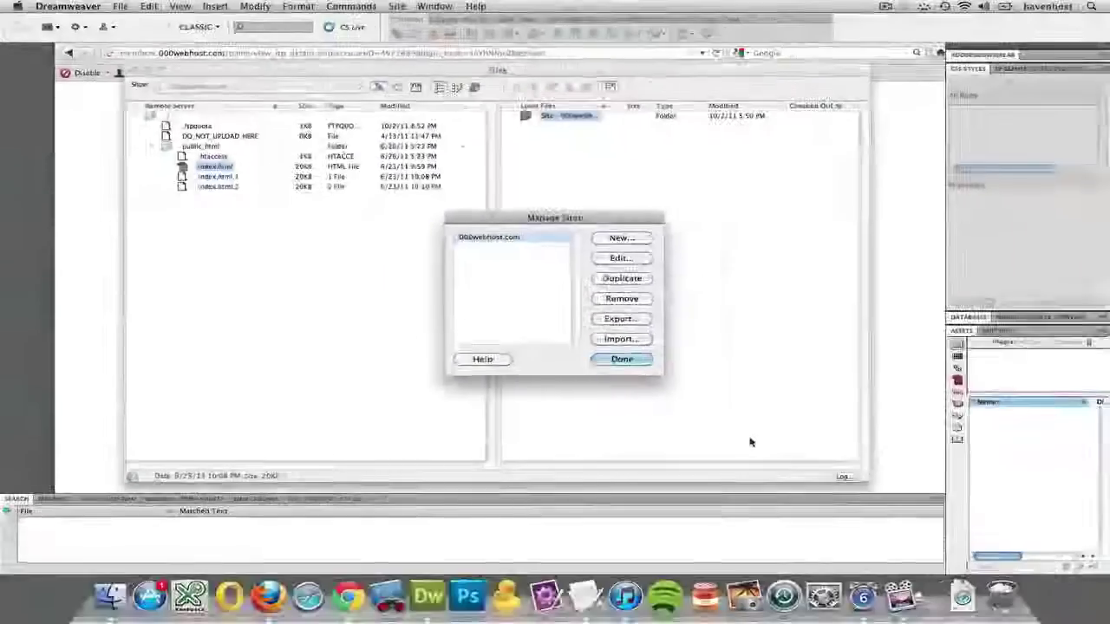
left_click(648, 369)
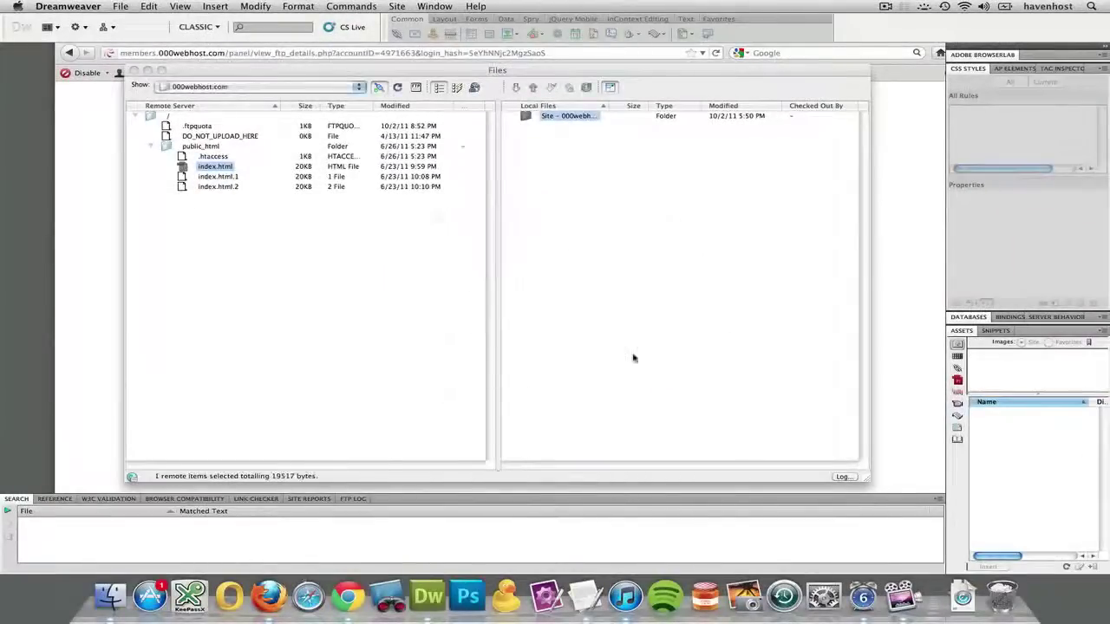
left_click(379, 88)
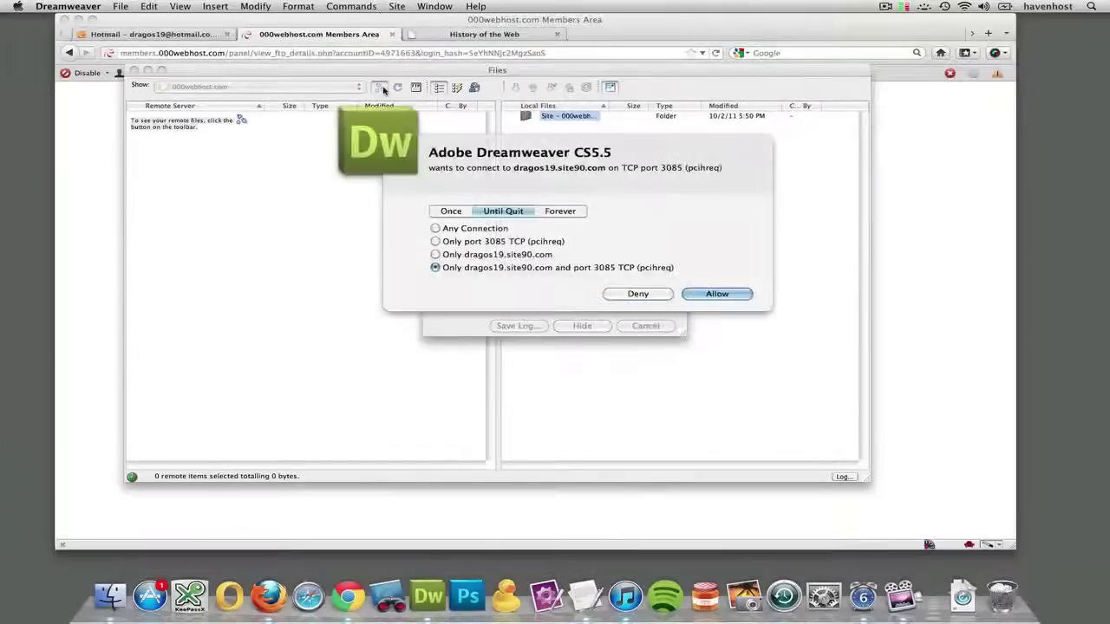
left_click(716, 295)
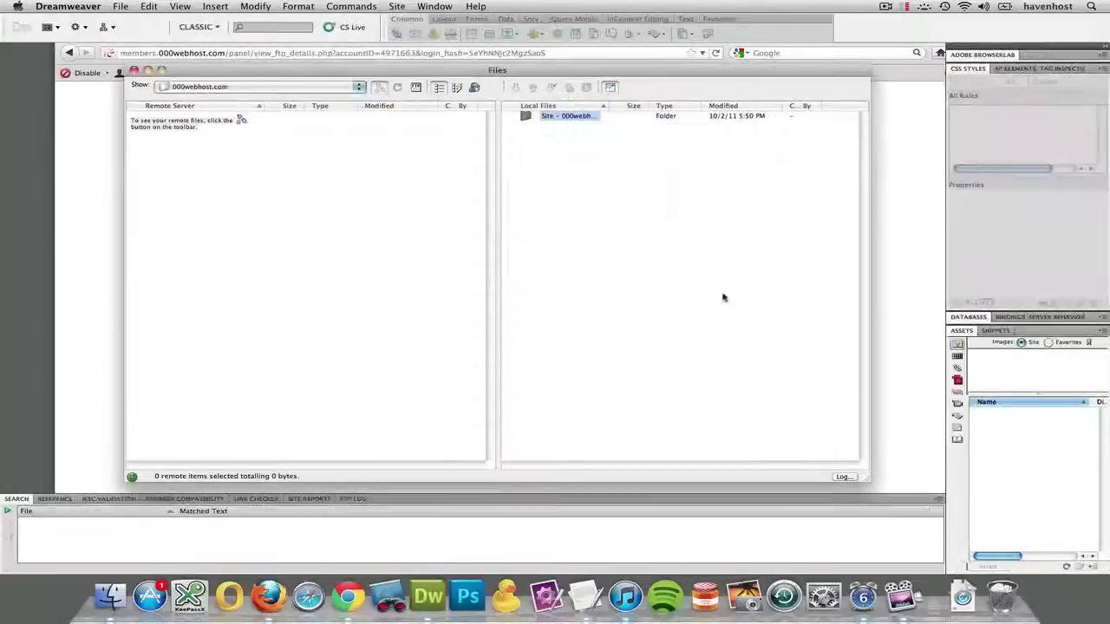
left_click(711, 295)
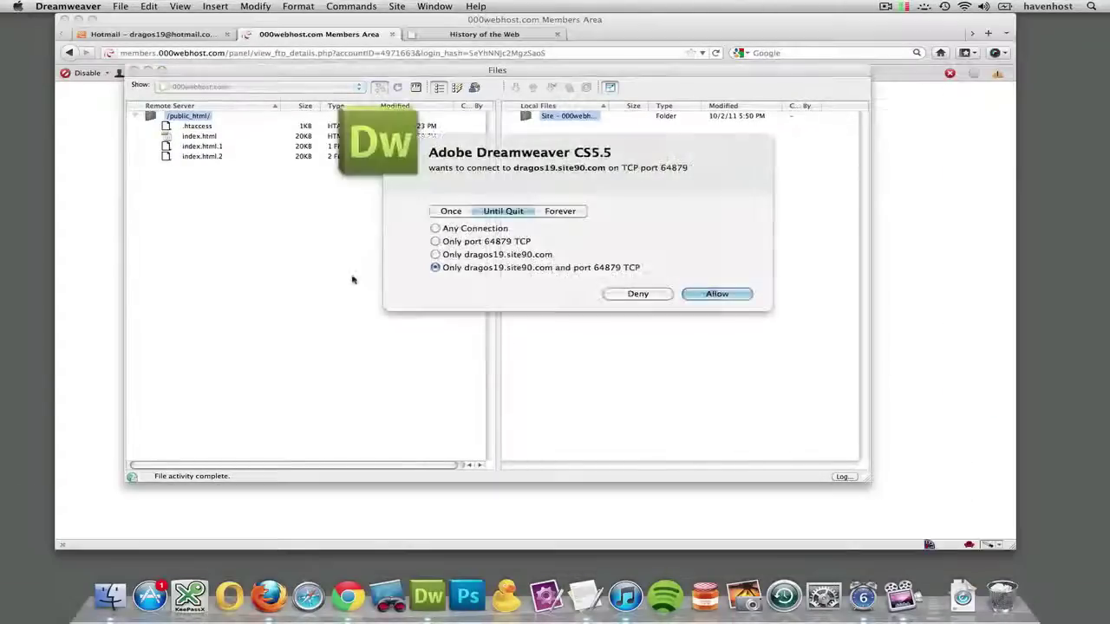
left_click(713, 293)
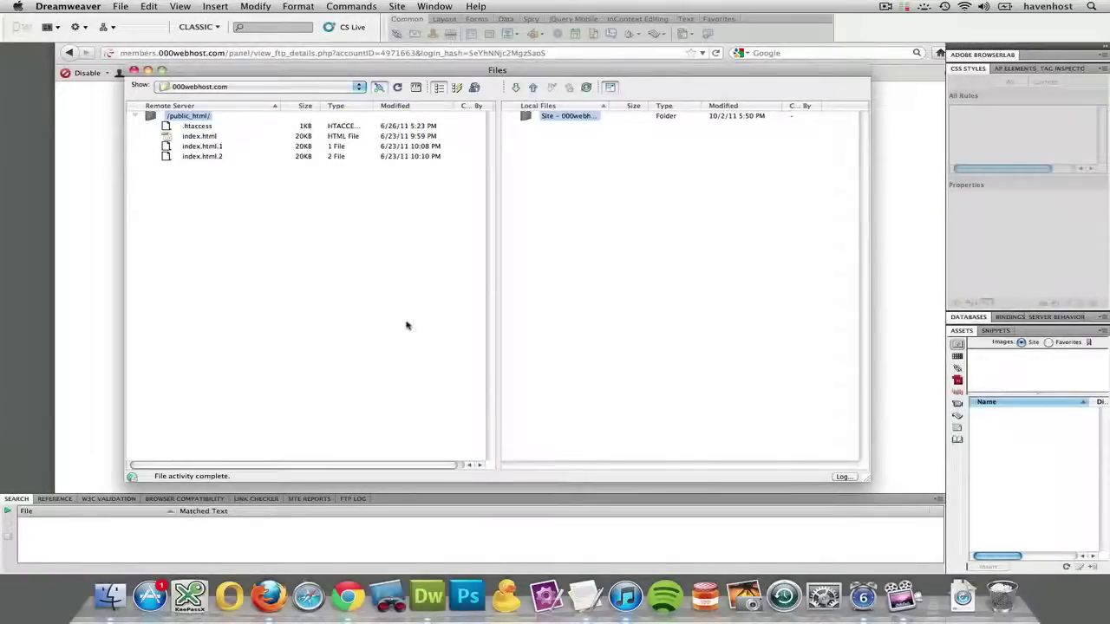